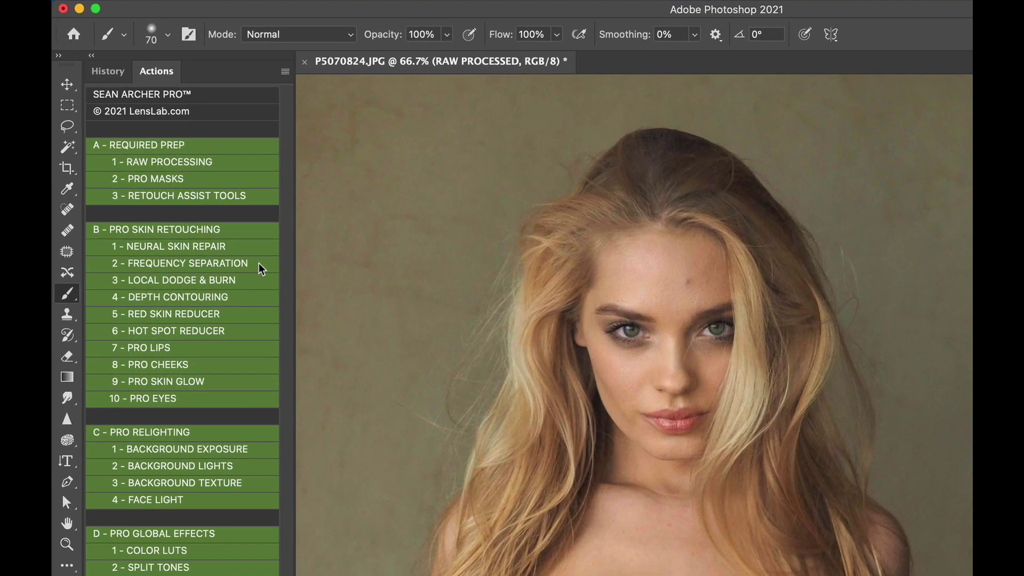
Run the '2 - FREQUENCY SEPARATION' action and continue past the prerequisites prompt
click(194, 198)
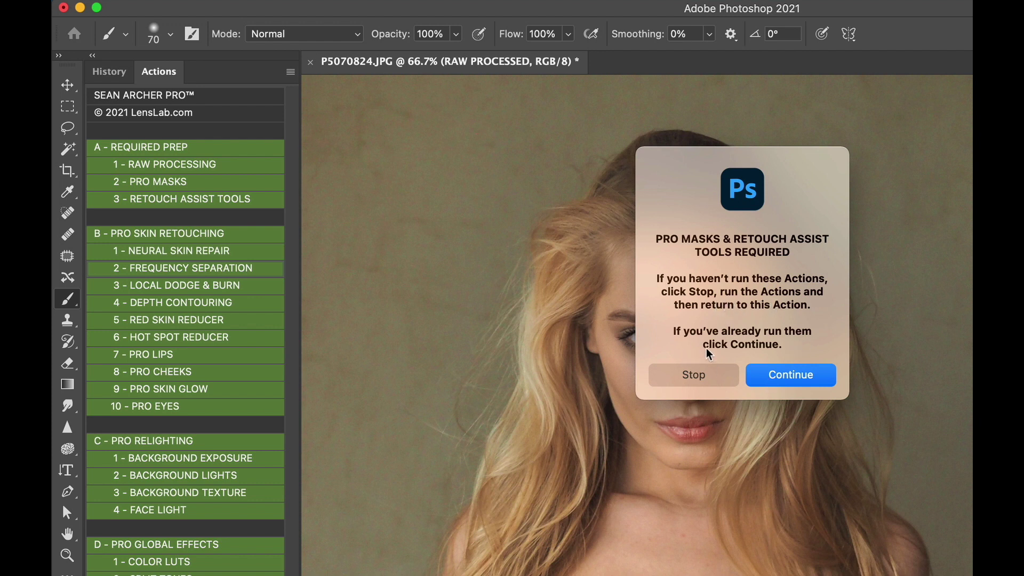
click(810, 382)
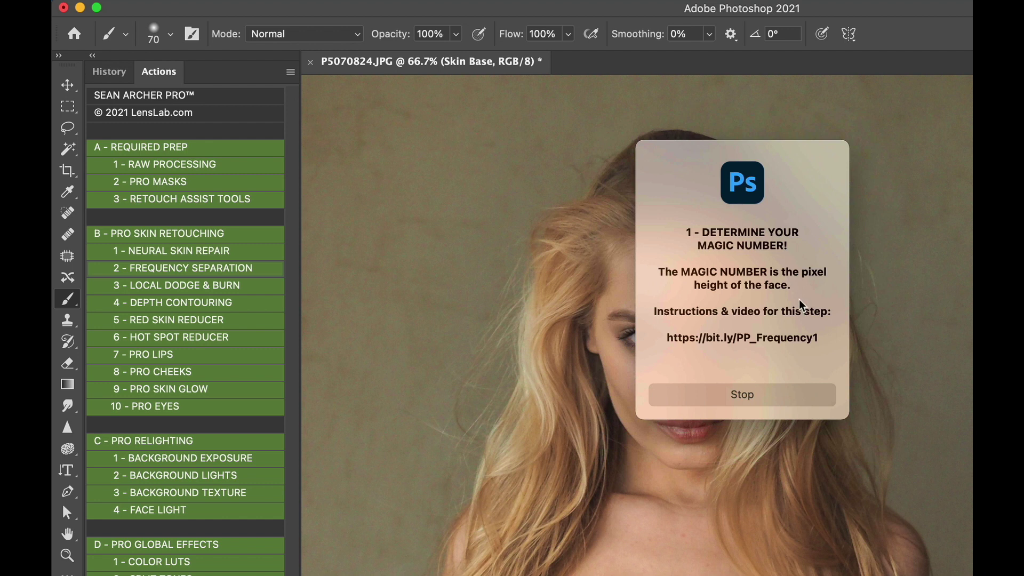
Select the bit.ly PP_Frequency1 tutorial link in the dialog and switch to Chrome
drag(668, 342, 817, 340)
key(super+c)
click(820, 345)
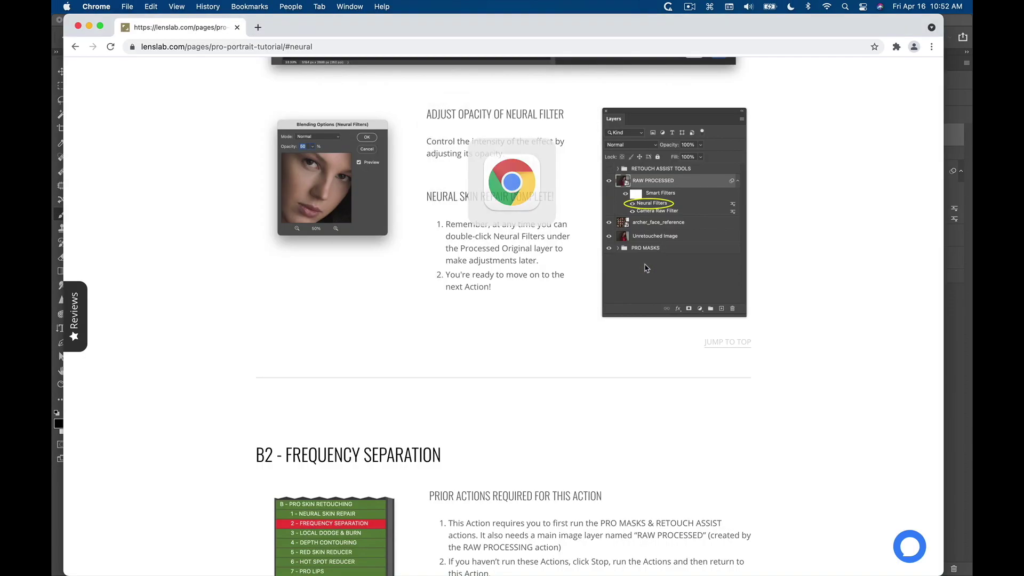
Load the PP_Frequency1 magic-number instructions in Chrome, then return to Photoshop and stop the action
click(337, 46)
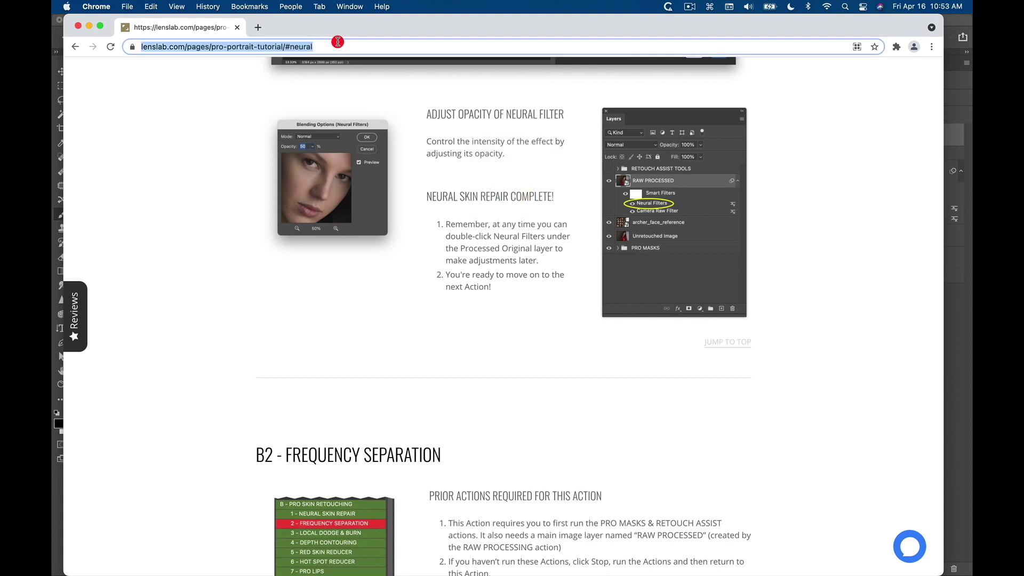
key(super+v)
key(Return)
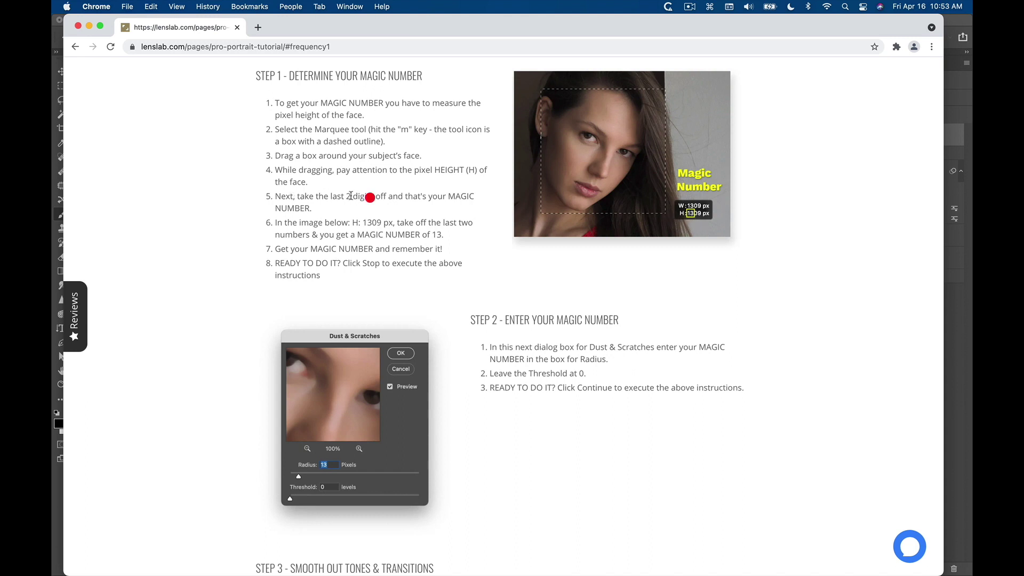
drag(331, 197, 414, 214)
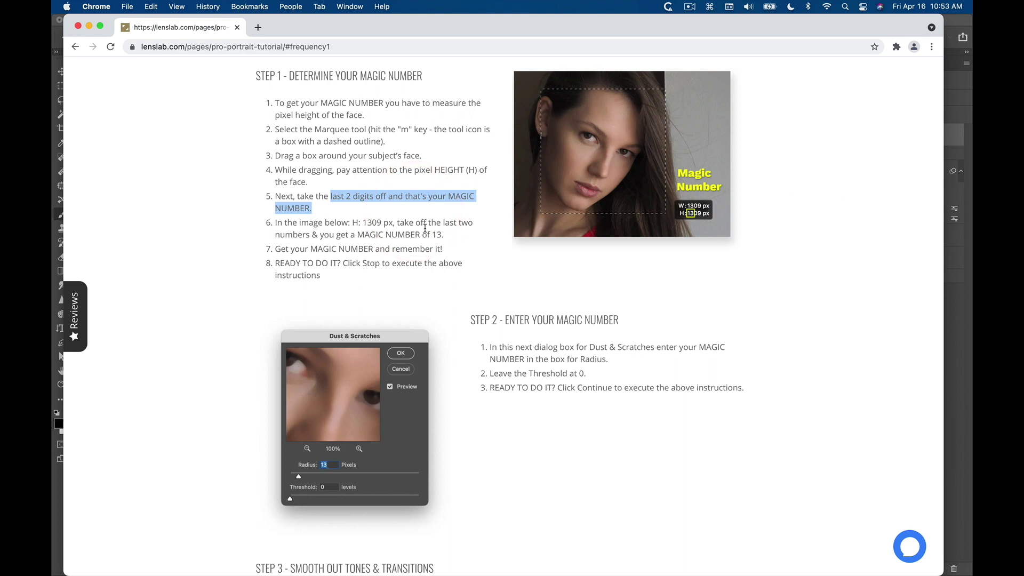
key(super+Tab)
click(512, 277)
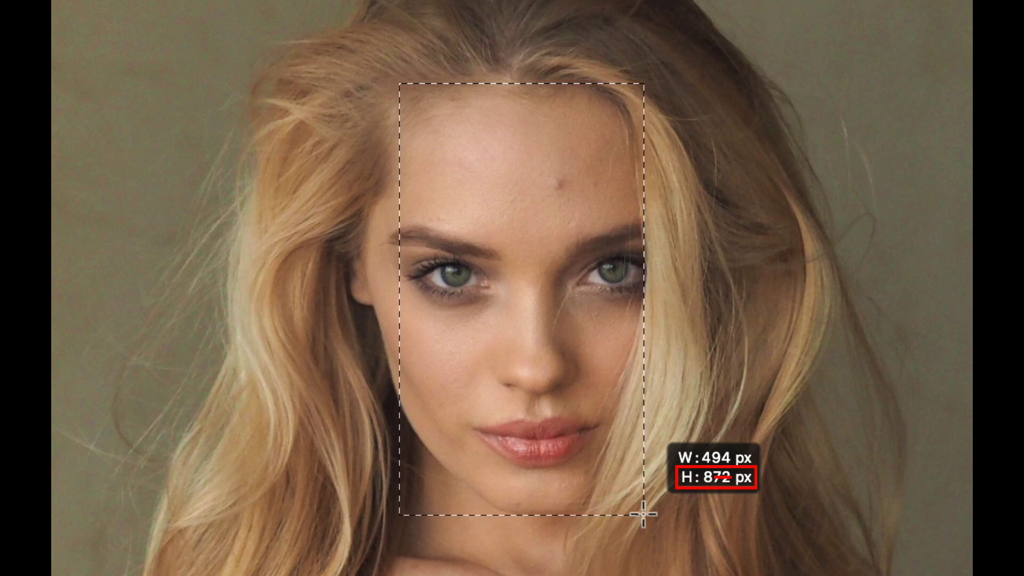
Draw a rectangular marquee around the face, reading its height as 872 px
drag(644, 513, 645, 515)
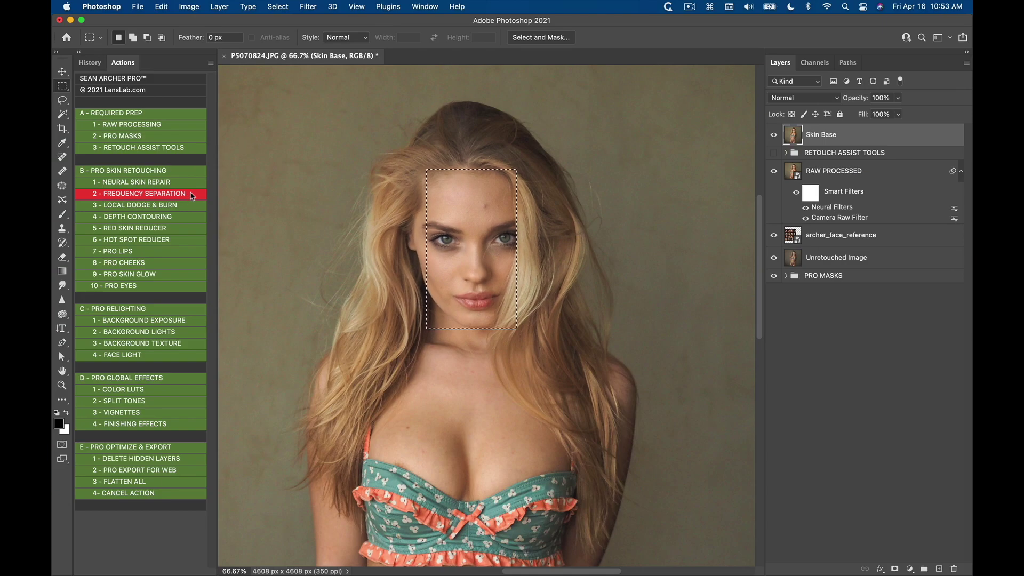
Resume the action, apply Dust & Scratches at radius 8, and select the step 3 link
click(192, 196)
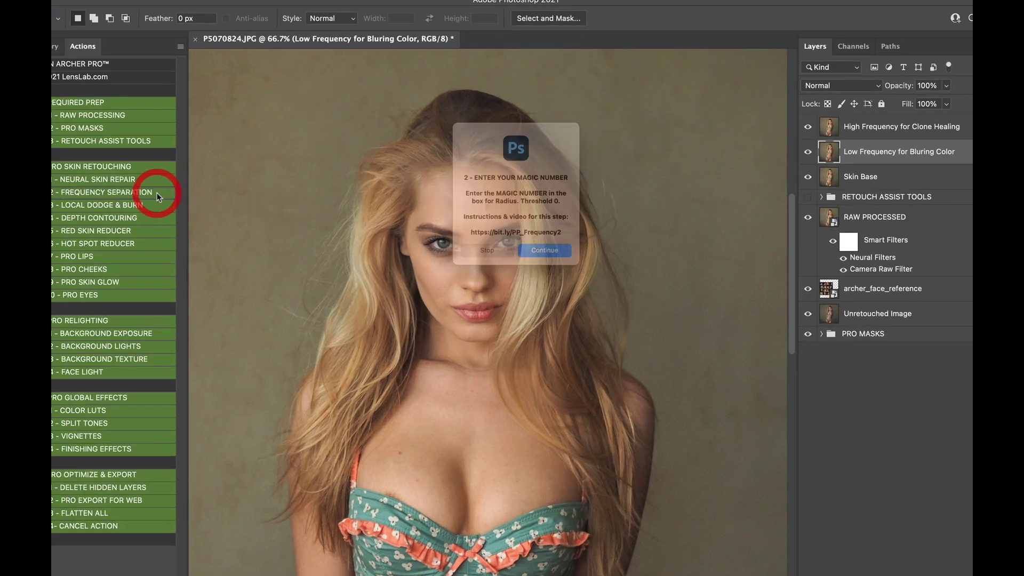
click(606, 305)
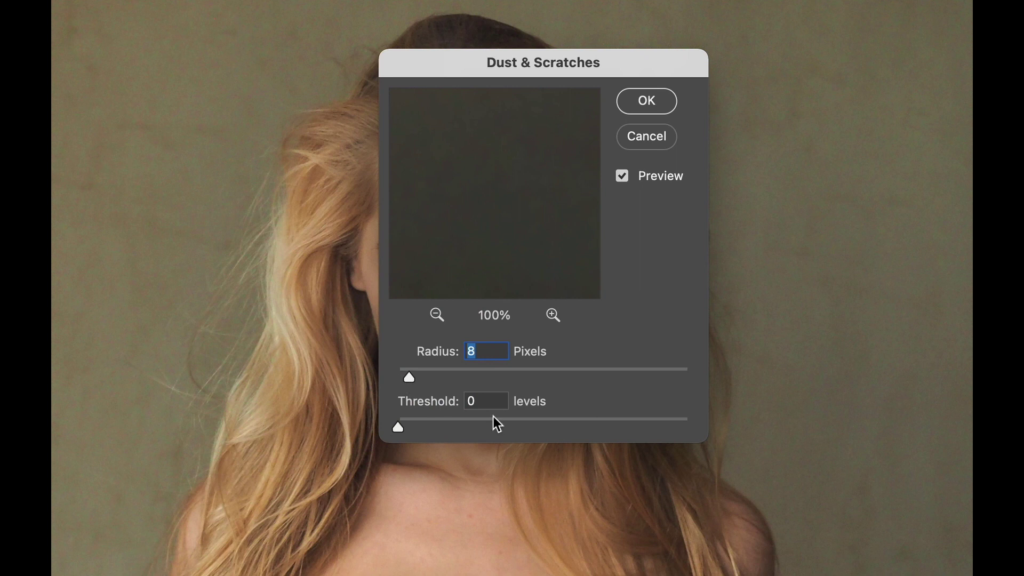
click(646, 101)
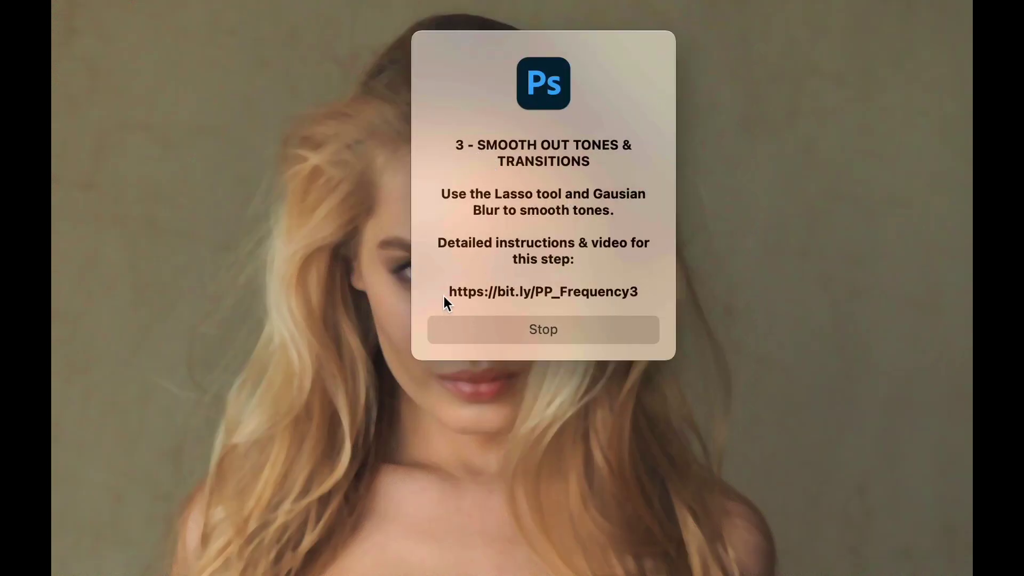
drag(445, 293, 652, 291)
Open the PP_Frequency3 smooth-tones page in Chrome, then expand the RETOUCH ASSIST TOOLS group
key(super+c)
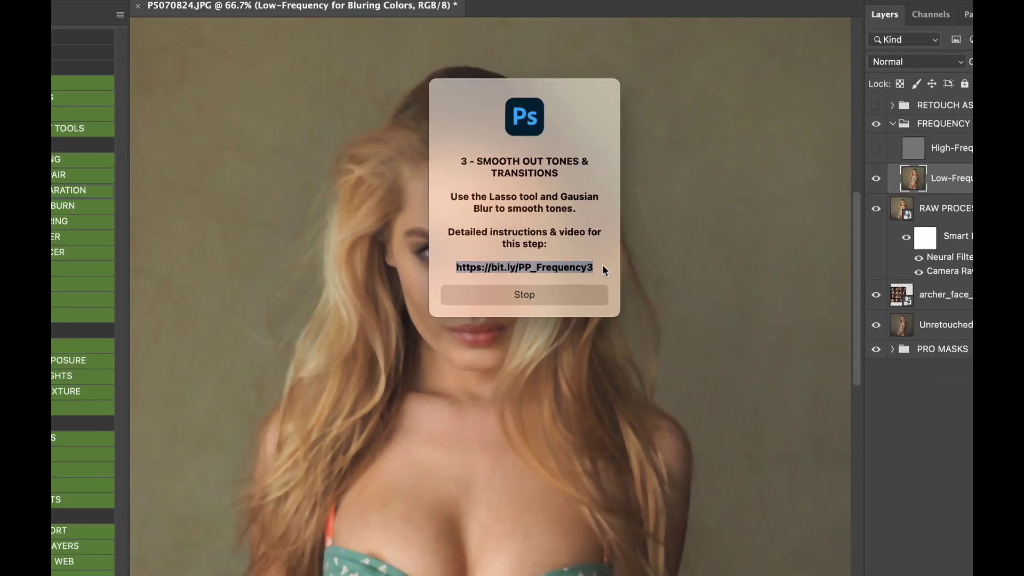
click(339, 43)
key(super+v)
key(Return)
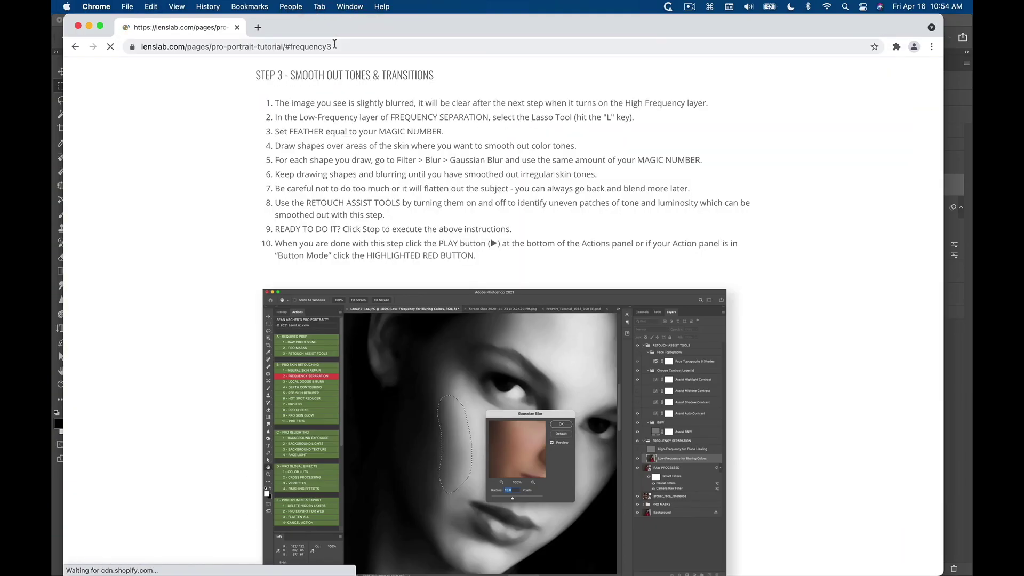
click(60, 315)
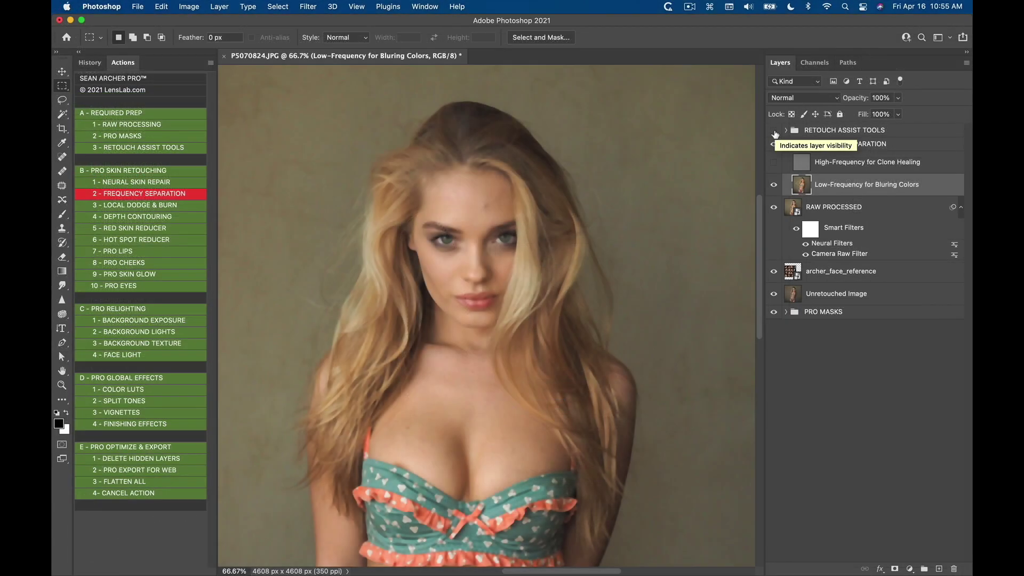
click(776, 131)
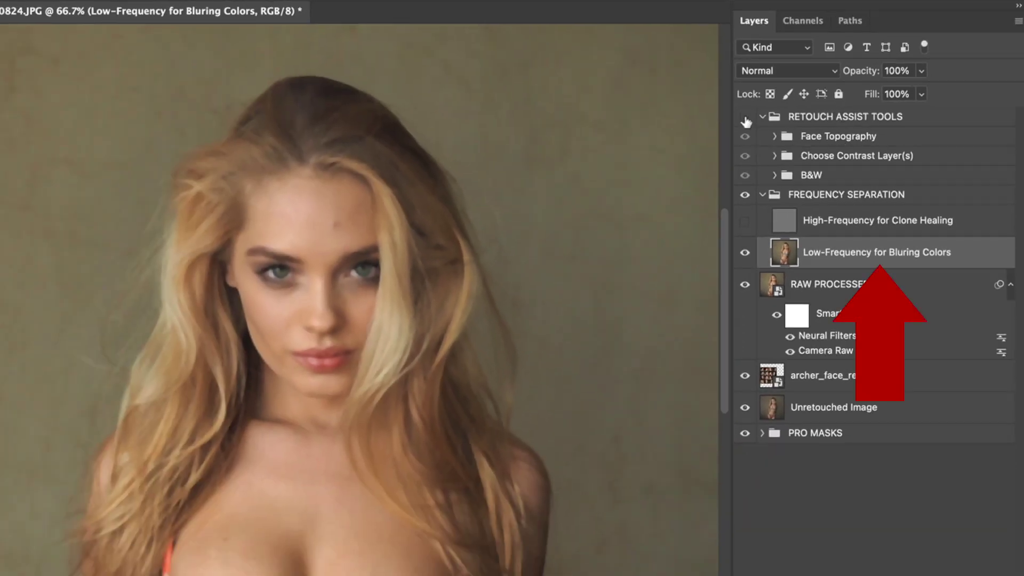
Show RETOUCH ASSIST TOOLS, hide Face Topography, and expand Choose Contrast Layer(s)
click(745, 118)
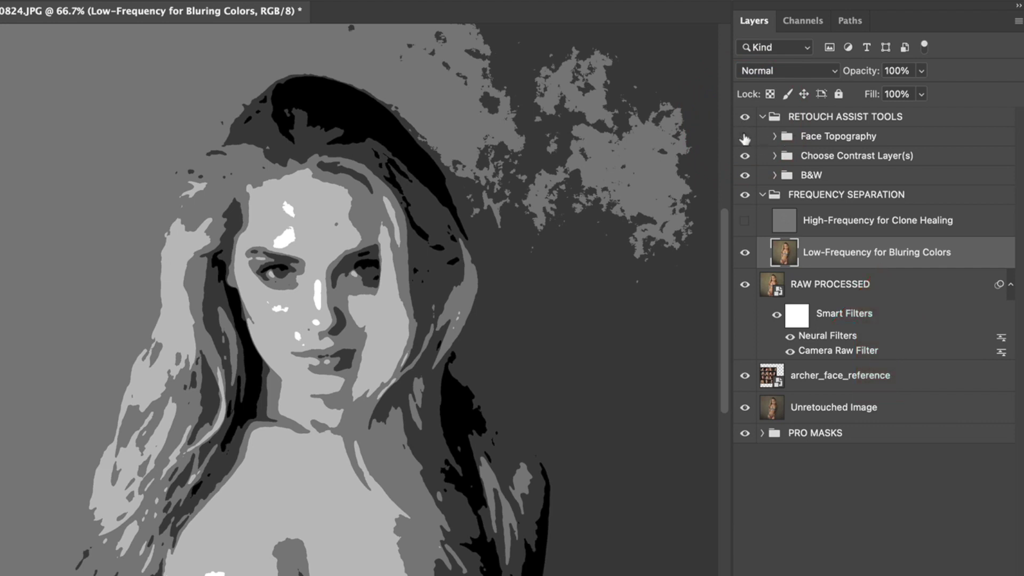
click(746, 138)
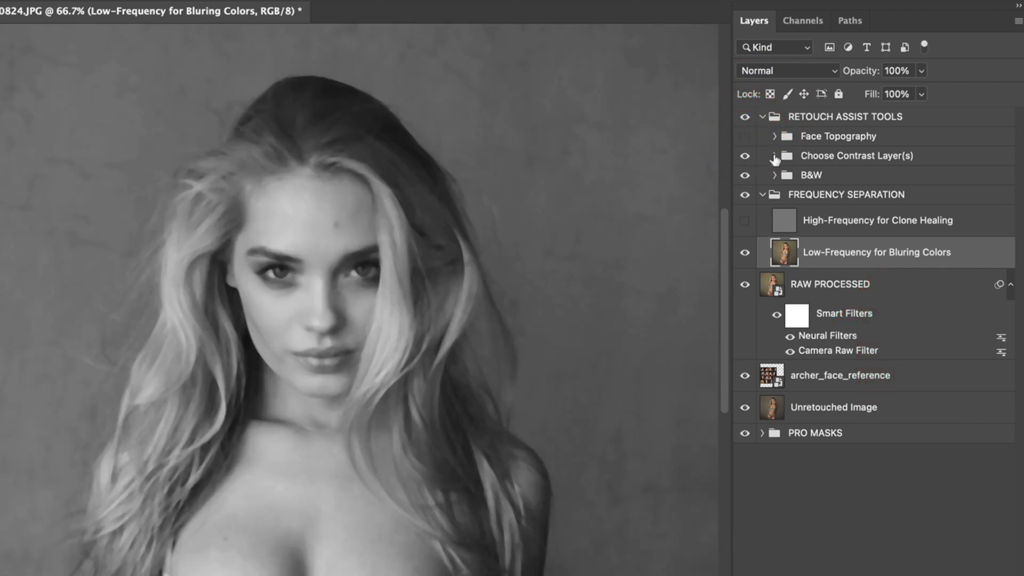
click(775, 156)
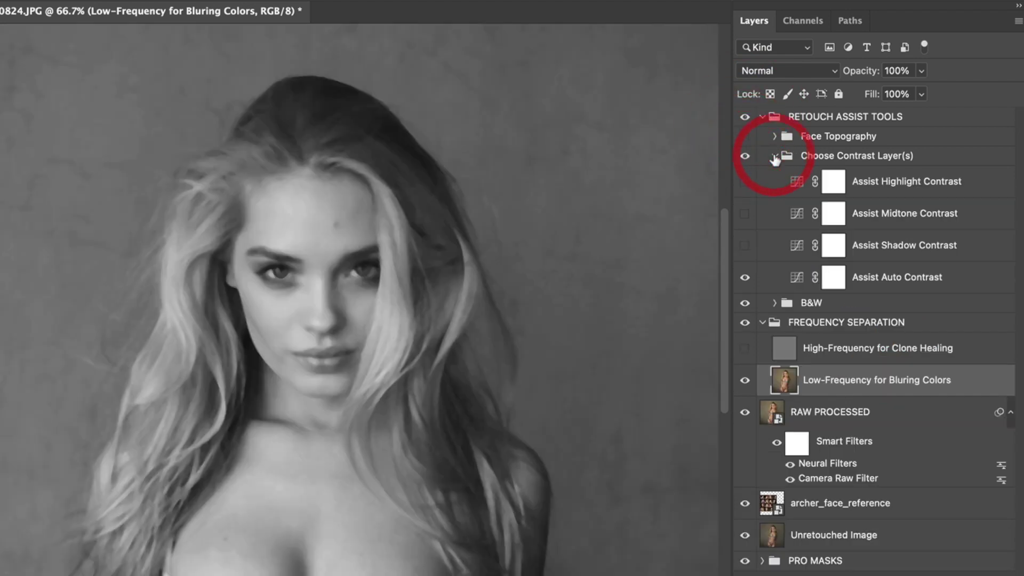
Compare the contrast layers, leaving Assist Highlight and Auto Contrast turned on
click(745, 277)
click(745, 245)
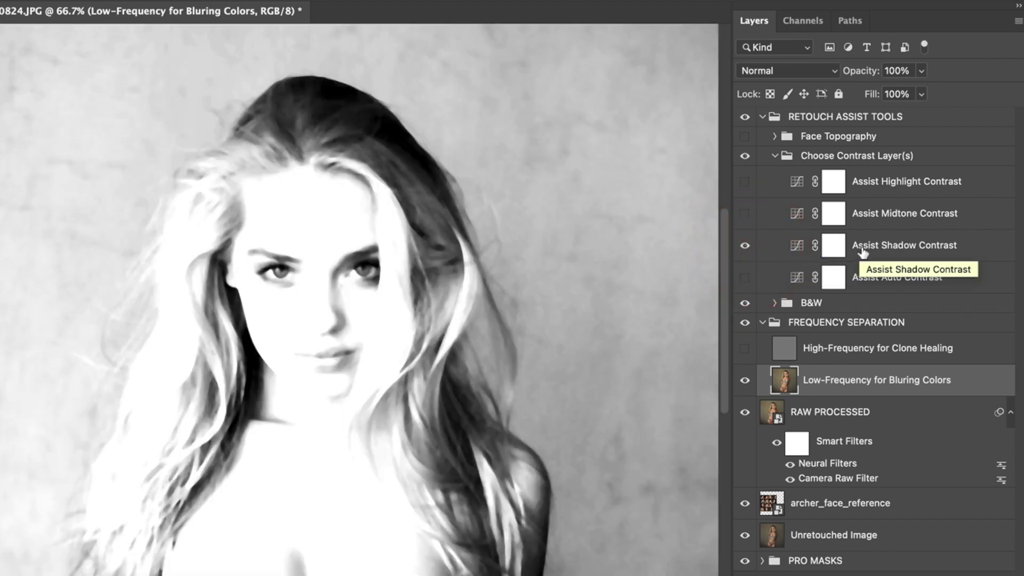
click(745, 276)
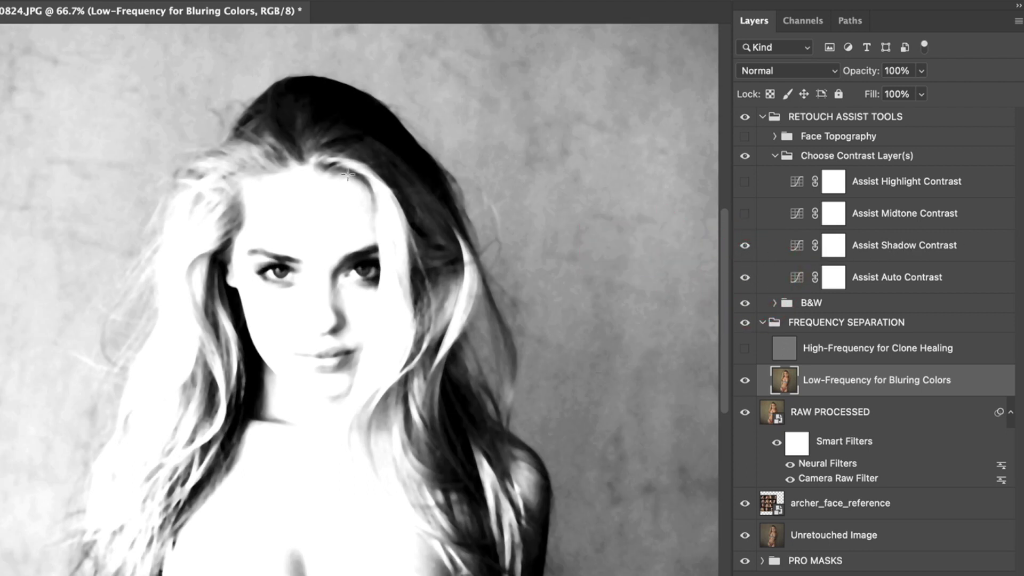
click(745, 244)
click(745, 214)
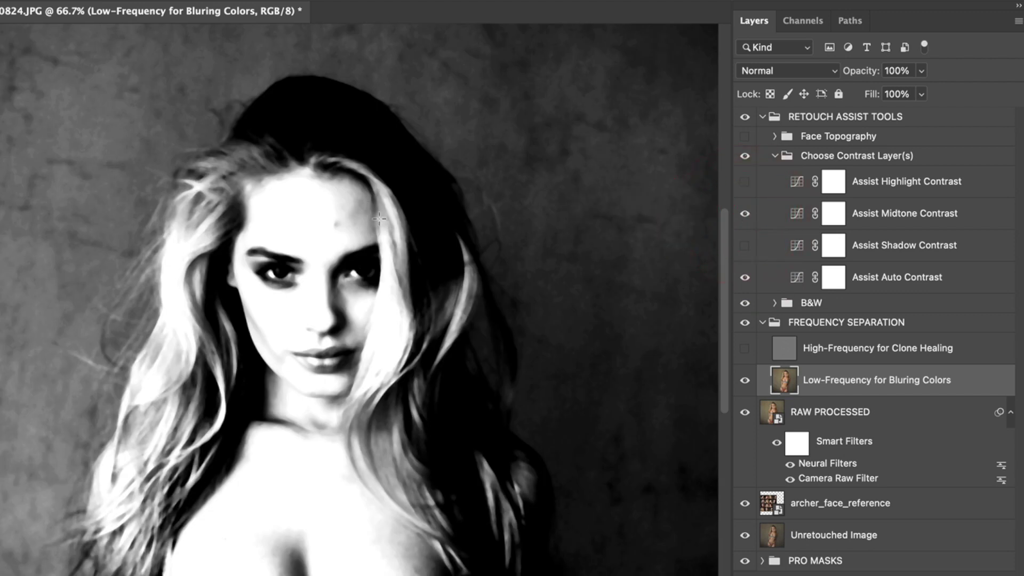
click(745, 214)
click(745, 181)
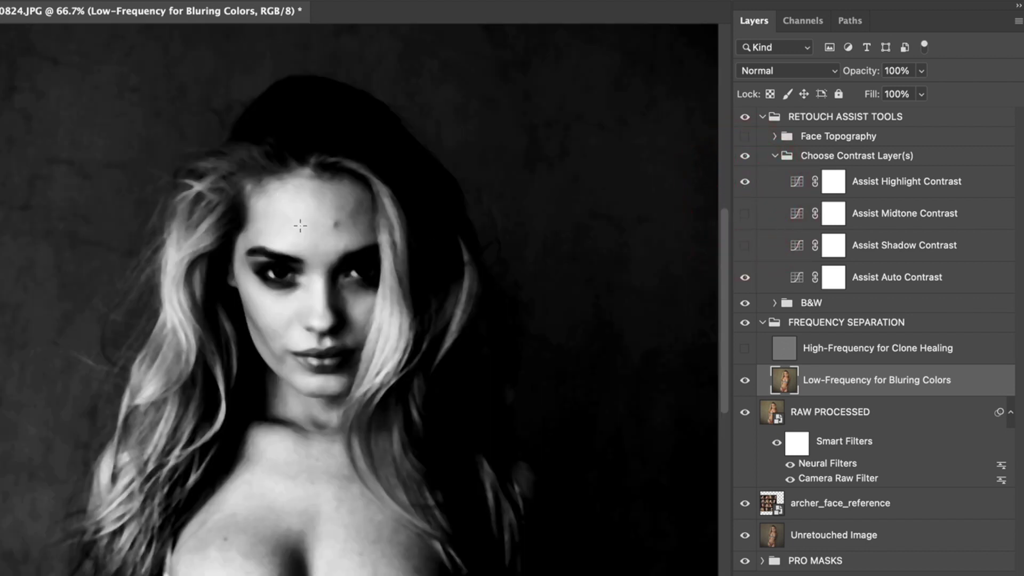
scroll(300, 225, up, 1)
Zoom to 200% on the forehead and pick the Lasso tool
key(ctrl+plus)
key(ctrl+plus)
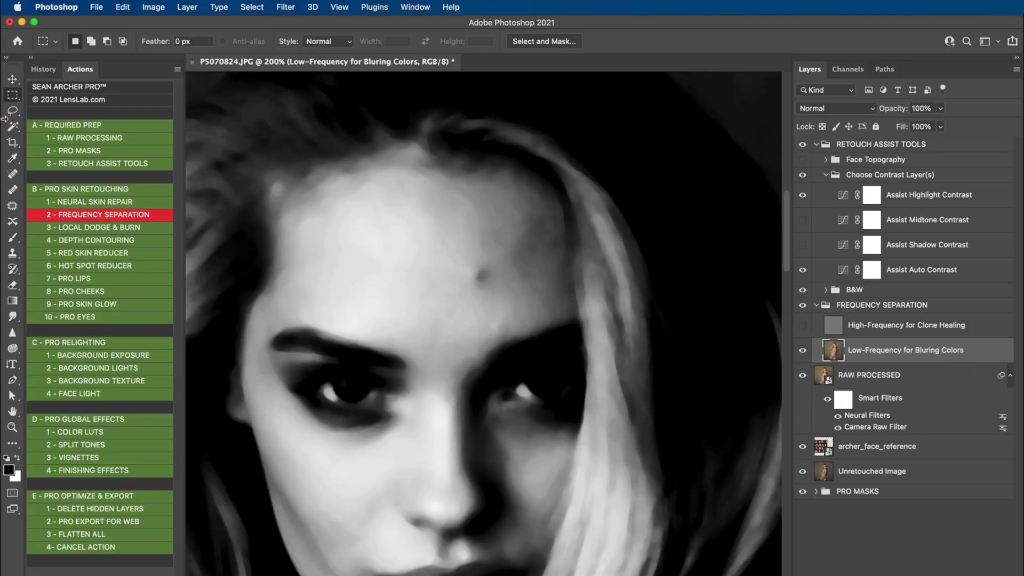
click(12, 110)
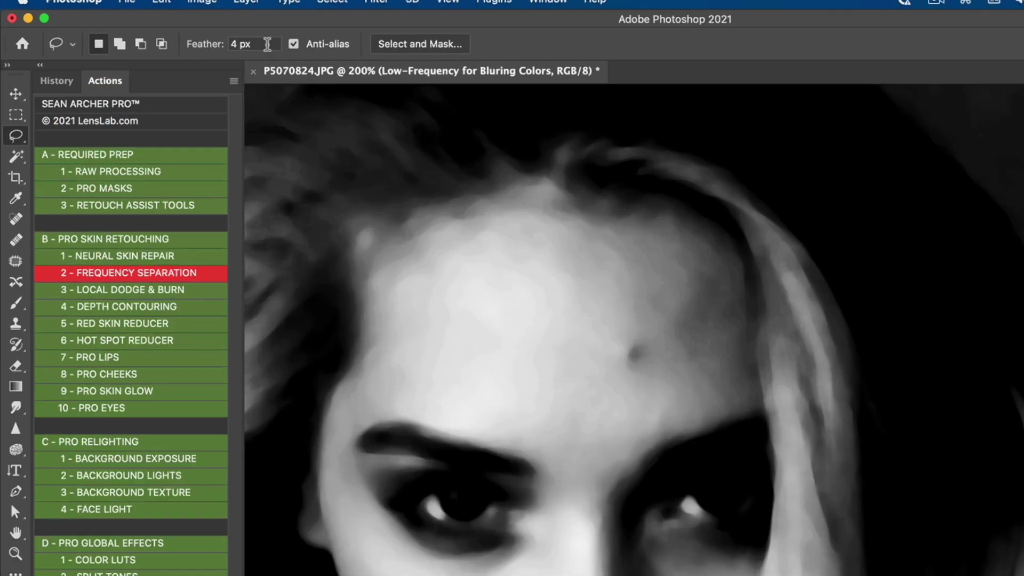
Set the Lasso feather to 8 px
click(267, 44)
text(8)
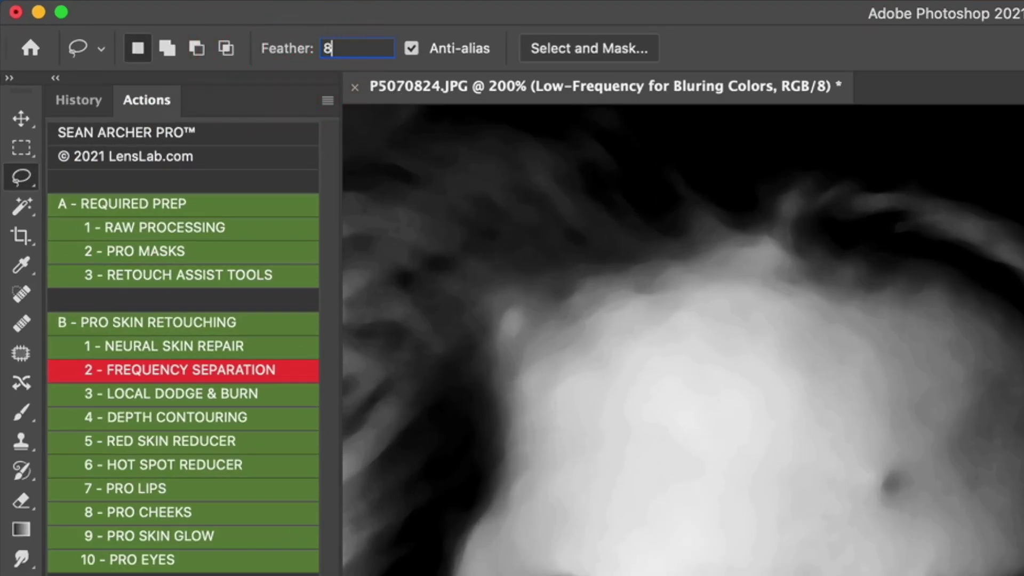
key(Return)
Lasso a left-forehead patch, blur it with an 8-pixel Gaussian Blur, and deselect
mouse_move(858, 352)
mouse_down()
mouse_move(782, 311)
mouse_move(688, 337)
mouse_move(821, 461)
mouse_move(888, 403)
mouse_move(864, 344)
mouse_up()
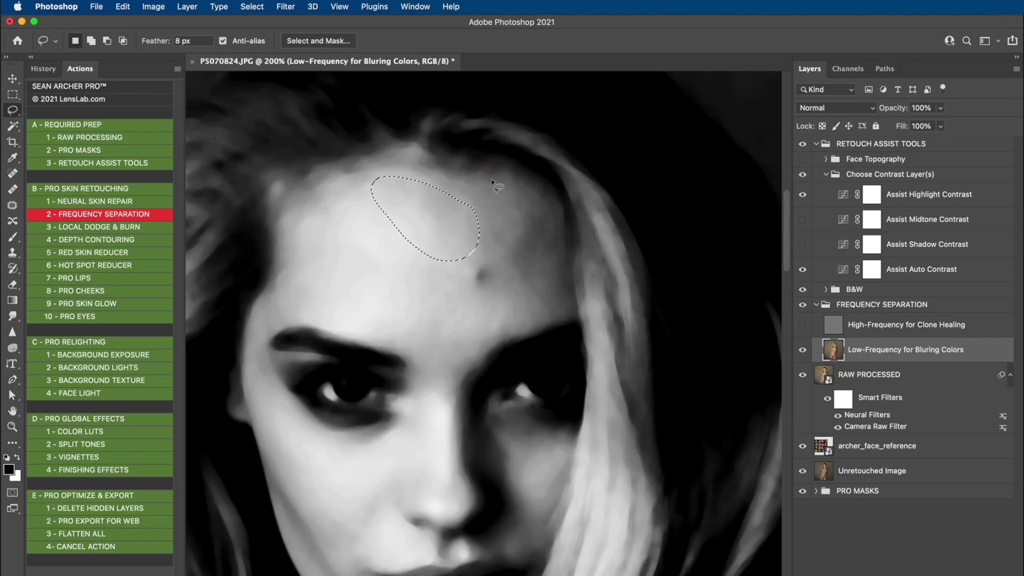
click(286, 6)
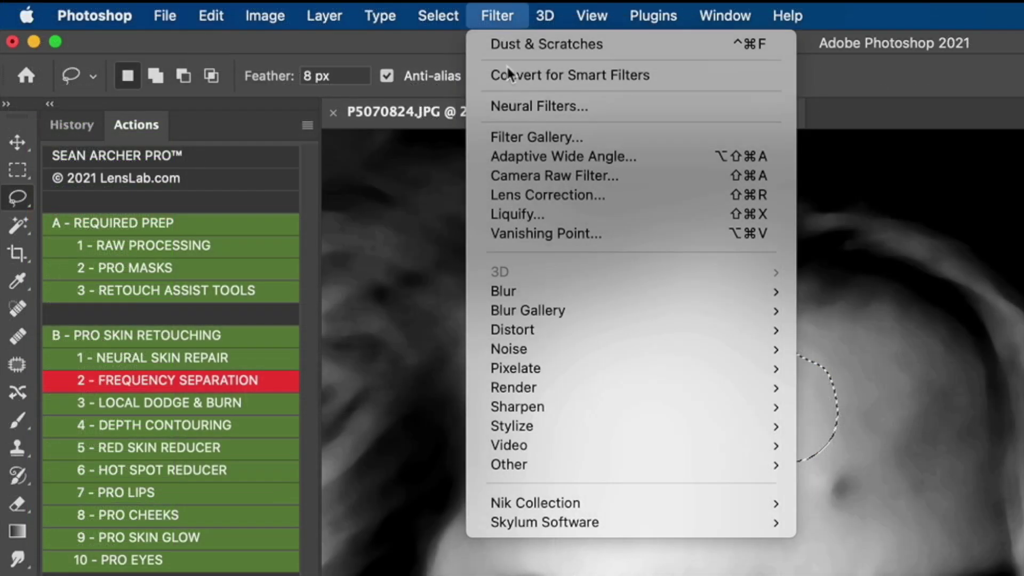
mouse_move(558, 293)
click(857, 364)
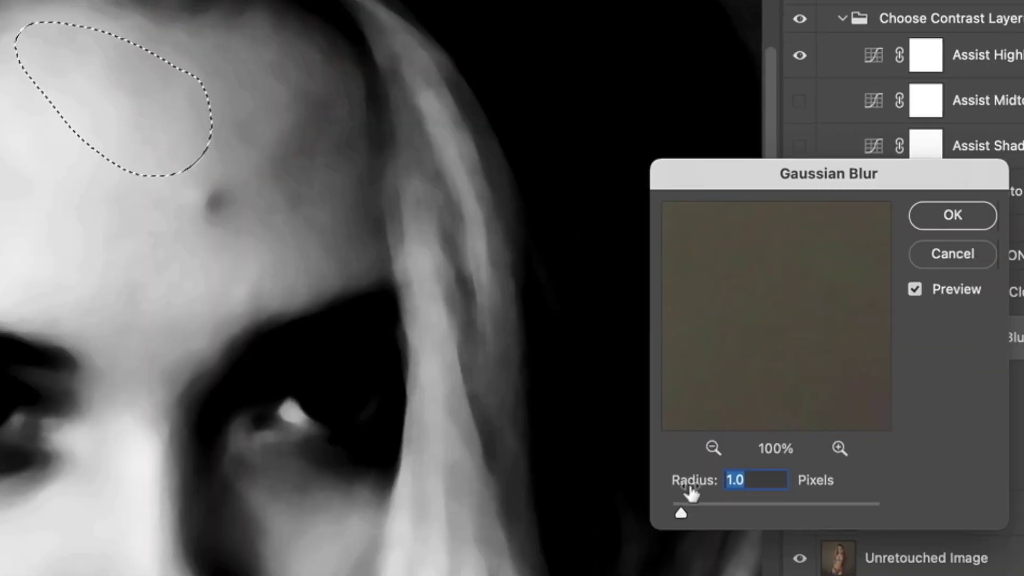
text(8)
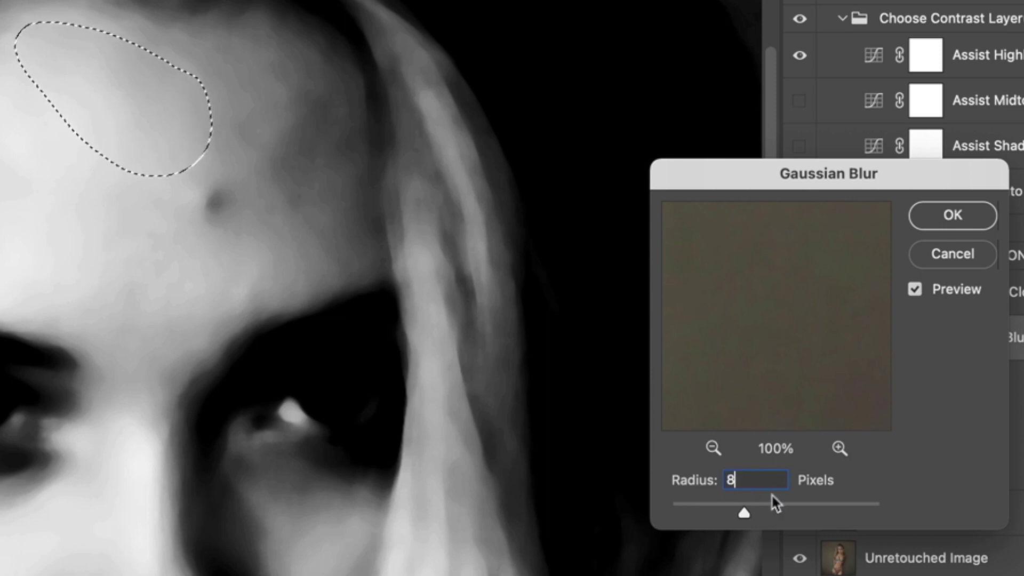
click(918, 216)
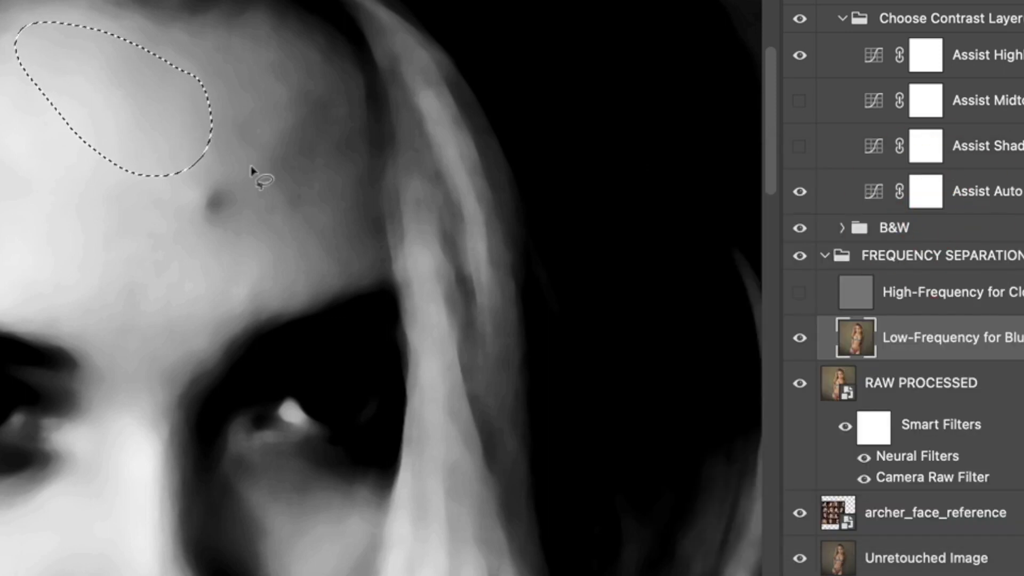
click(193, 122)
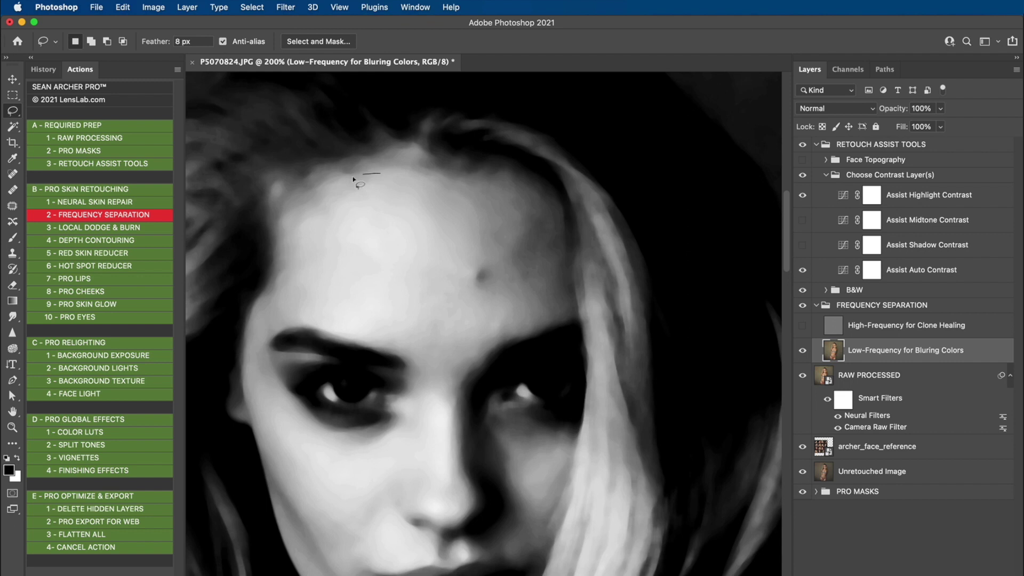
Lasso and reblur two more patches on the left and upper forehead, deselecting each
mouse_move(288, 212)
mouse_down()
mouse_move(346, 216)
mouse_move(385, 184)
mouse_up()
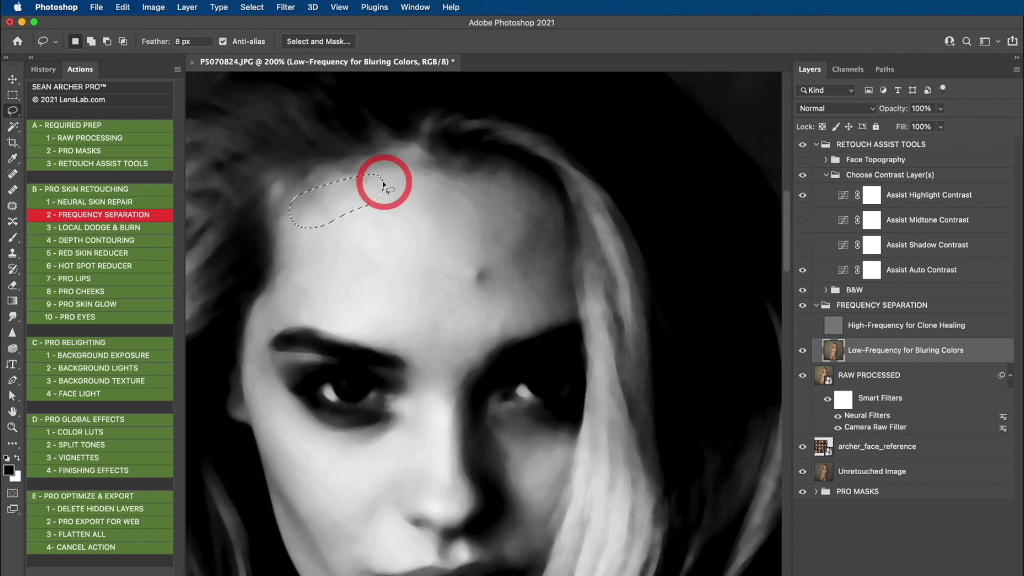
drag(384, 187, 383, 188)
click(285, 7)
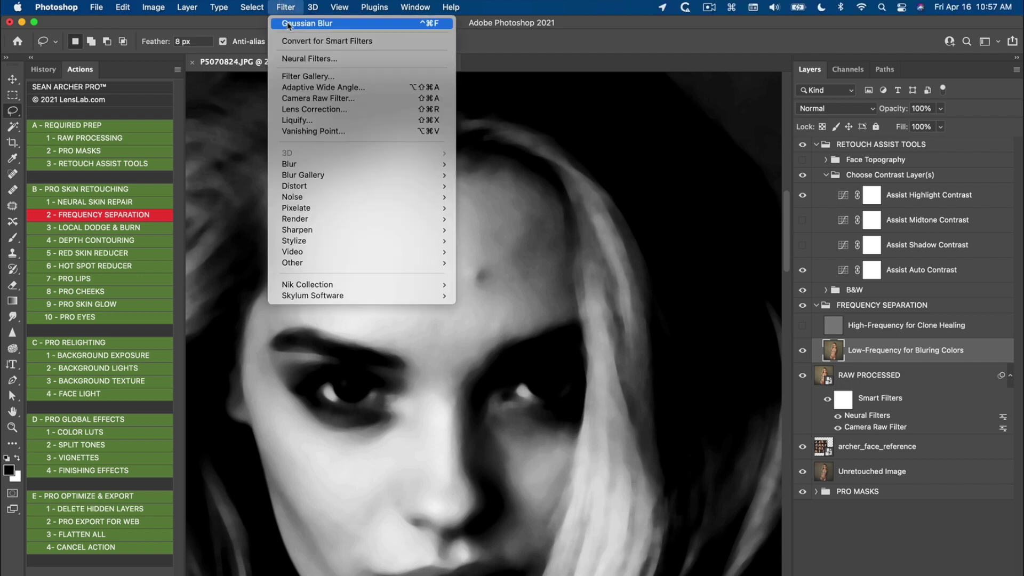
click(299, 23)
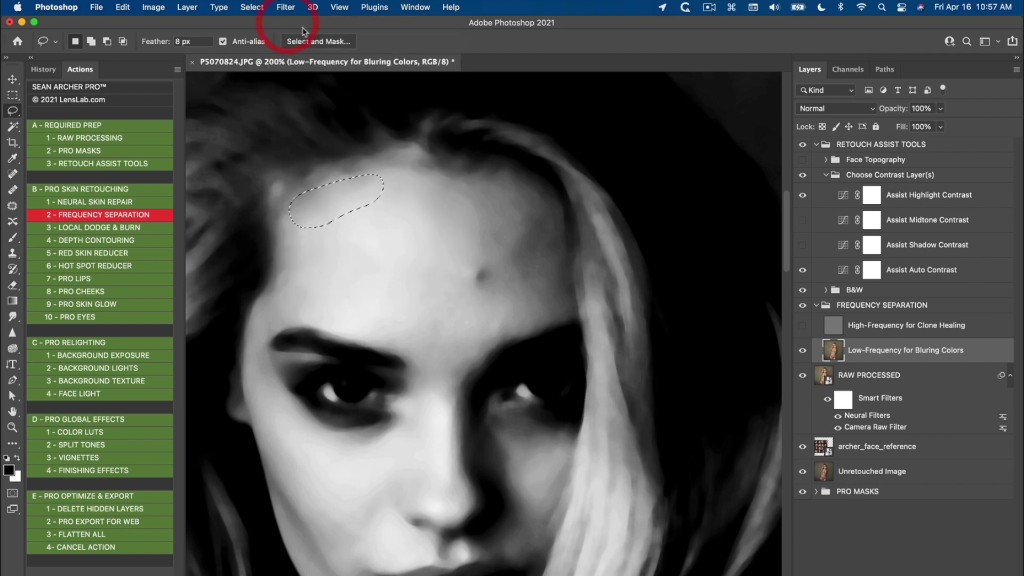
click(415, 245)
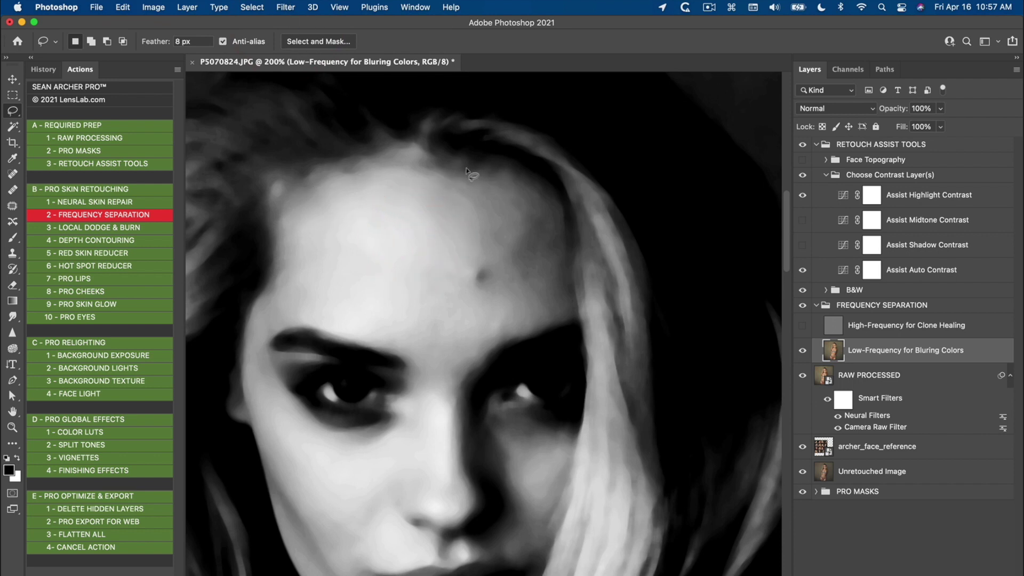
drag(467, 170, 423, 166)
mouse_move(496, 221)
mouse_down()
mouse_move(496, 185)
mouse_move(468, 168)
mouse_up()
click(286, 7)
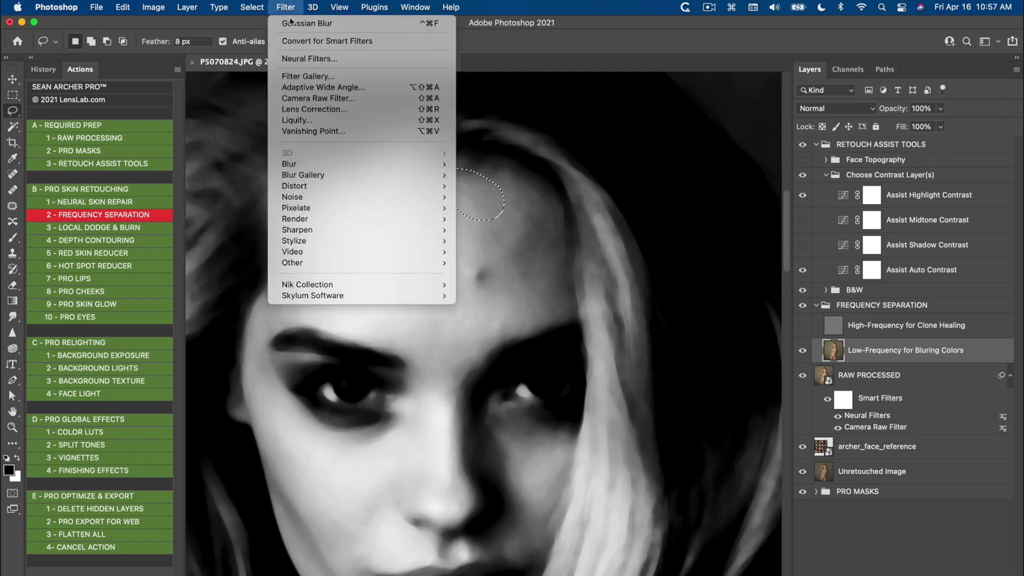
click(288, 8)
click(540, 236)
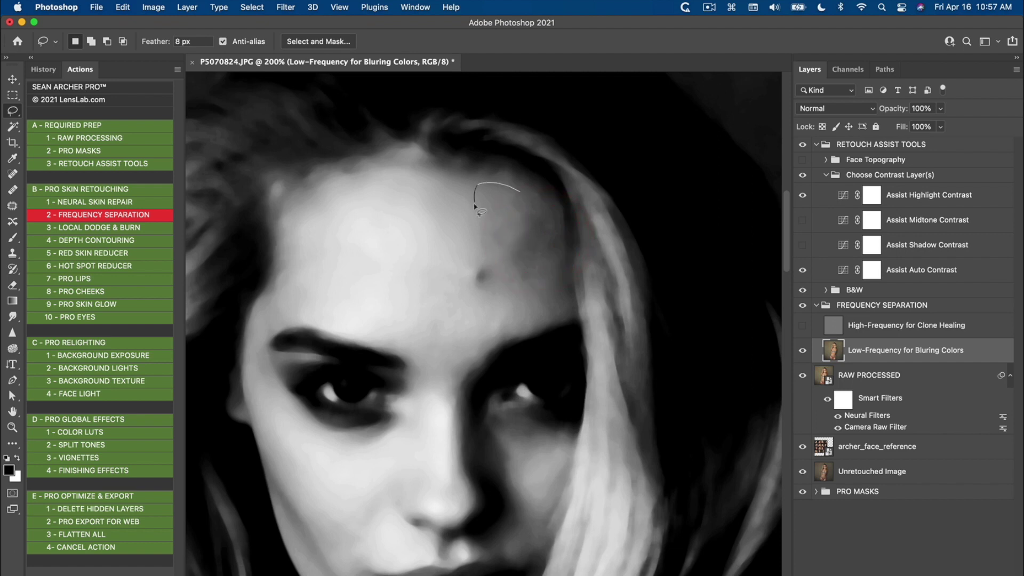
Reapply the Gaussian Blur to a lassoed right-forehead patch, then clear the next selection
mouse_move(484, 247)
mouse_down()
mouse_move(539, 243)
mouse_move(523, 192)
mouse_up()
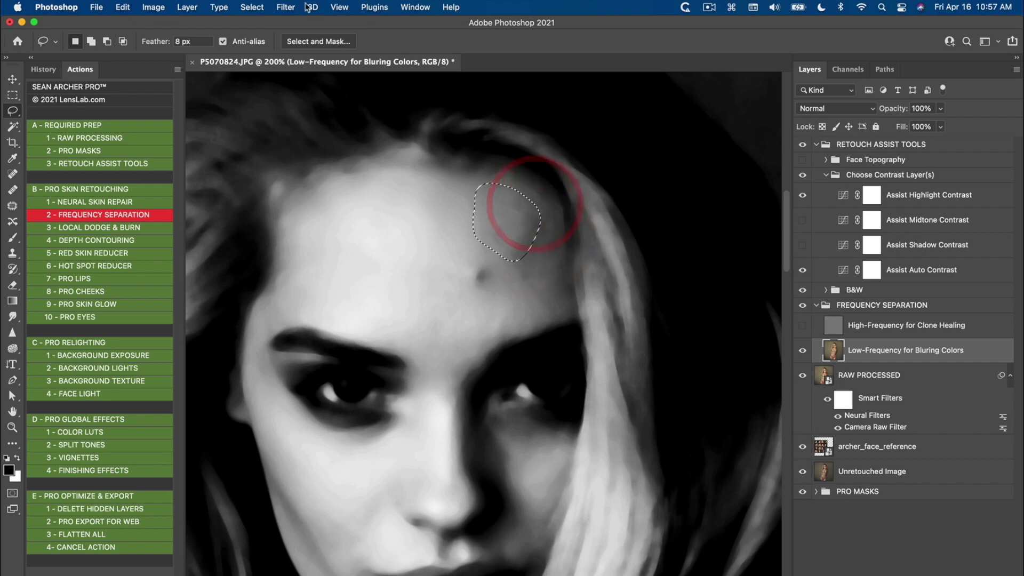
click(286, 7)
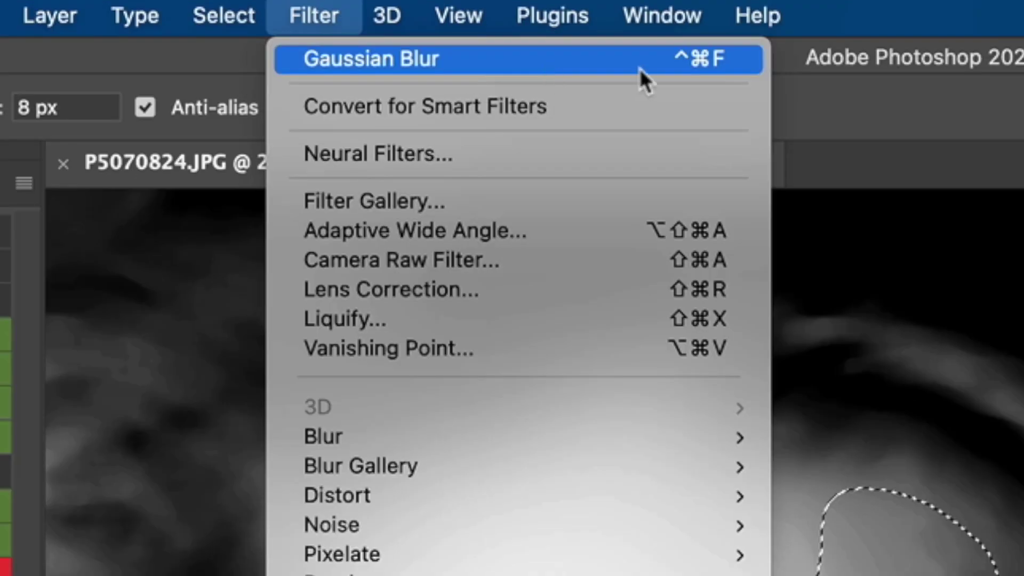
click(695, 62)
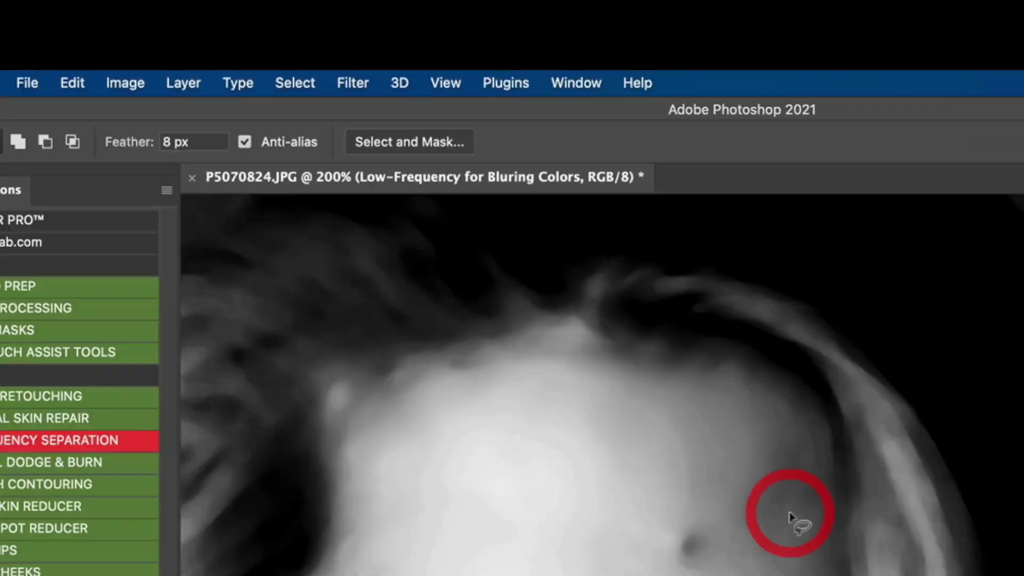
mouse_move(790, 516)
mouse_down()
mouse_move(741, 455)
mouse_move(816, 474)
mouse_move(822, 501)
mouse_up()
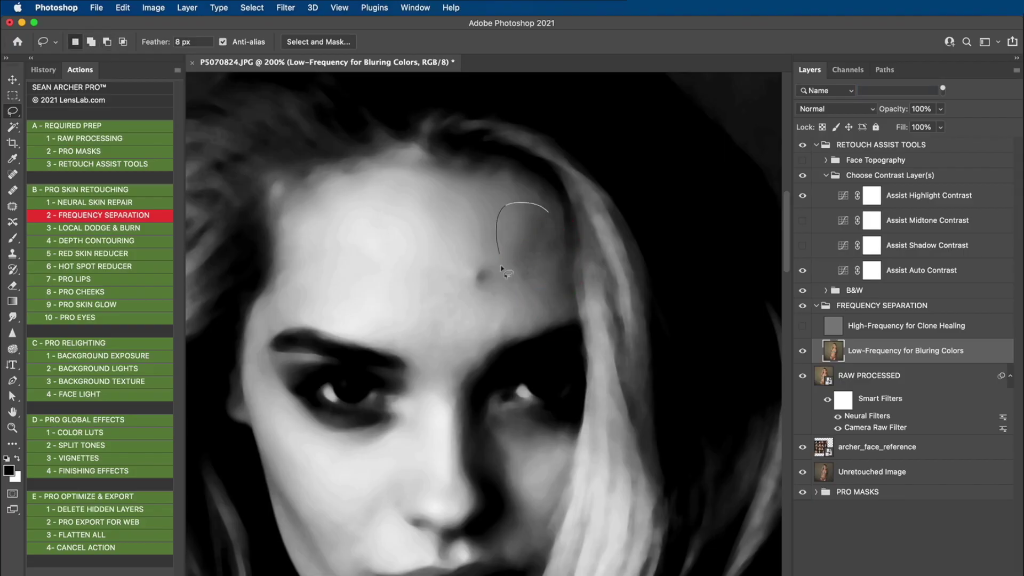
mouse_move(549, 297)
mouse_down()
mouse_move(533, 282)
mouse_move(552, 277)
mouse_up()
click(556, 220)
Lasso further forehead areas, then hide RETOUCH ASSIST TOOLS to view the colour portrait
drag(472, 122, 554, 243)
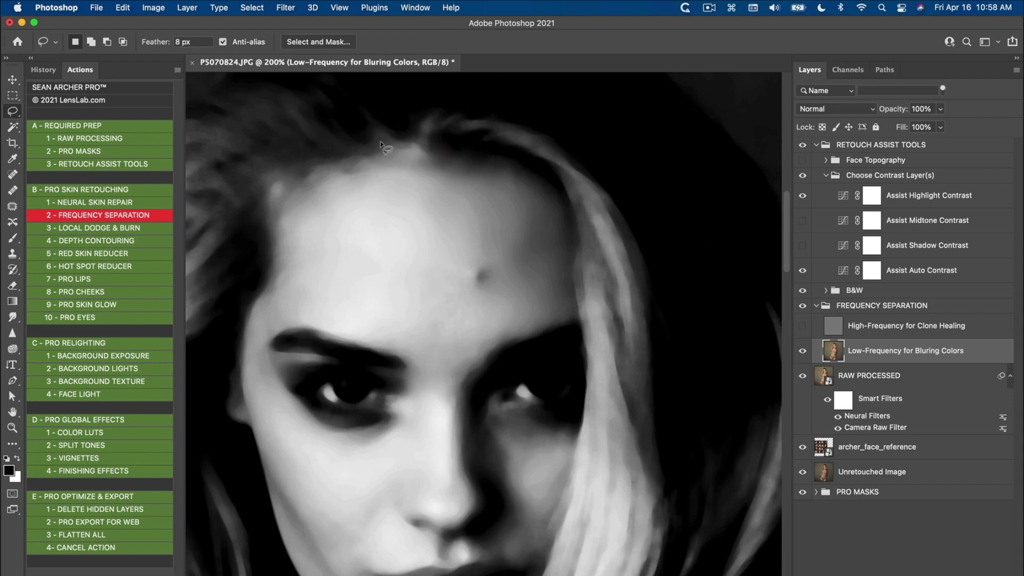
mouse_move(377, 165)
mouse_down()
mouse_move(314, 179)
mouse_move(376, 166)
mouse_up()
mouse_move(274, 199)
mouse_down()
mouse_move(286, 176)
mouse_move(298, 210)
mouse_move(338, 187)
mouse_up()
click(803, 144)
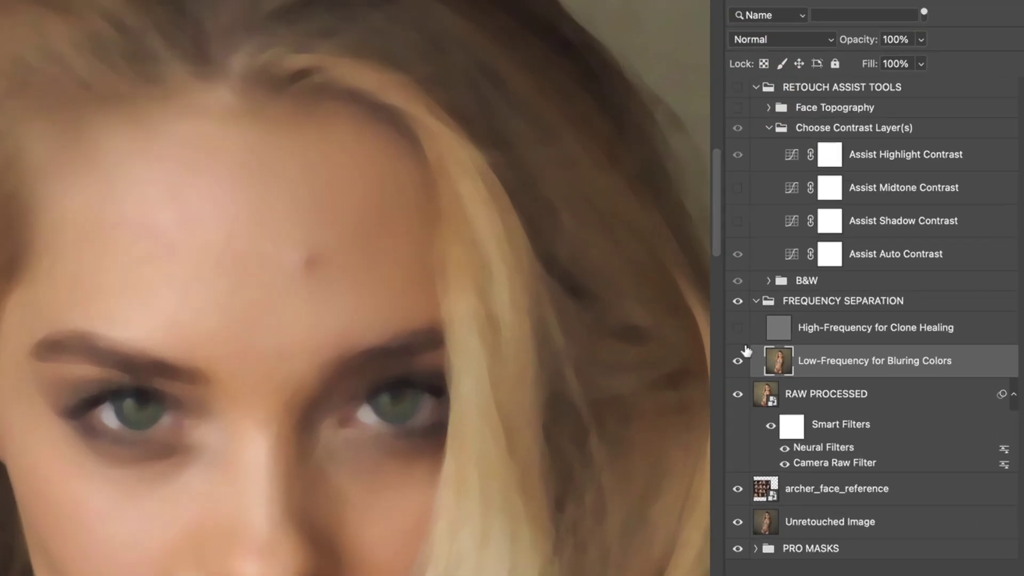
Show the High-Frequency for Clone Healing layer, then zoom out and back in on the forehead and eye
click(803, 325)
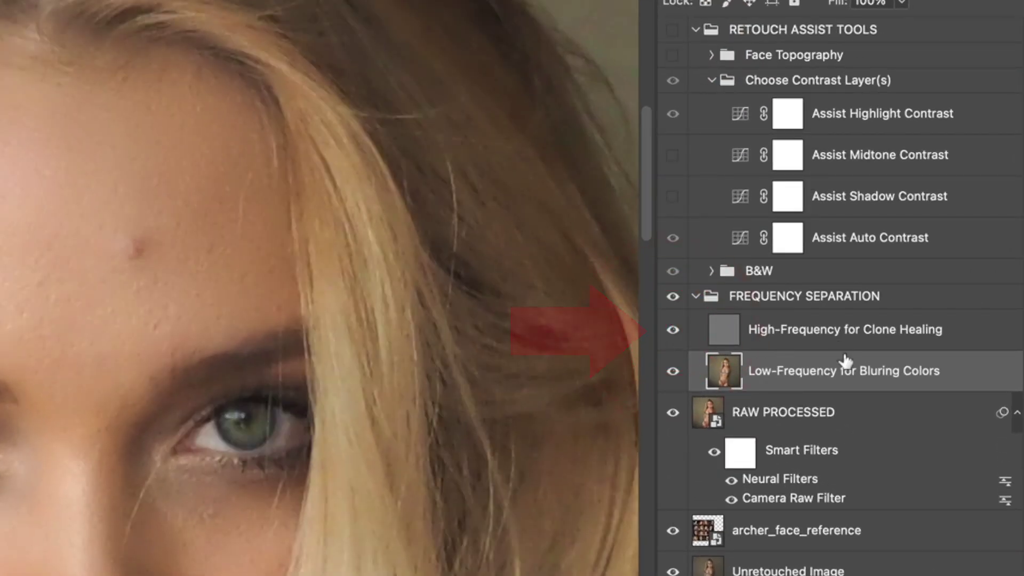
key(super+minus)
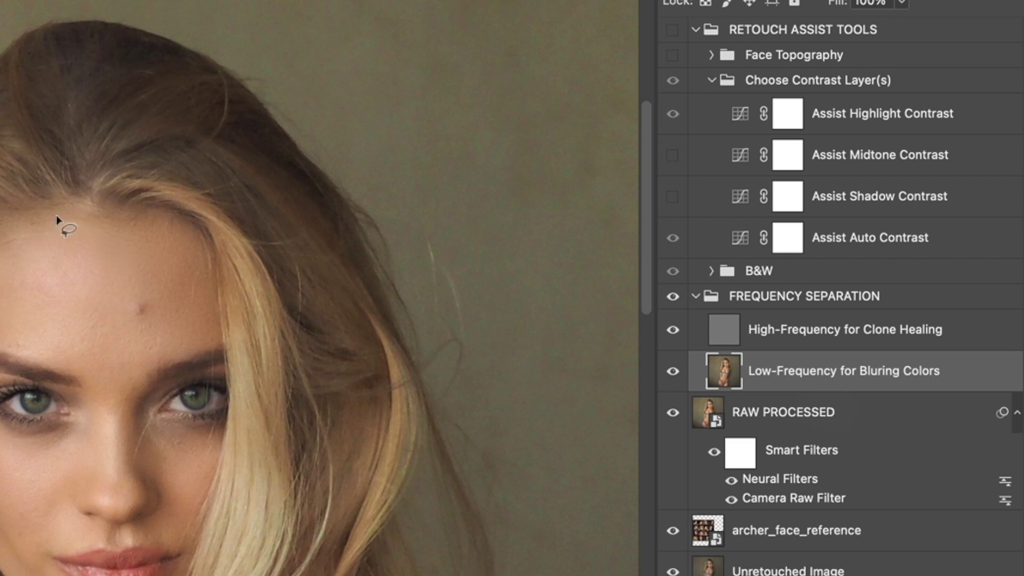
key(super+equal)
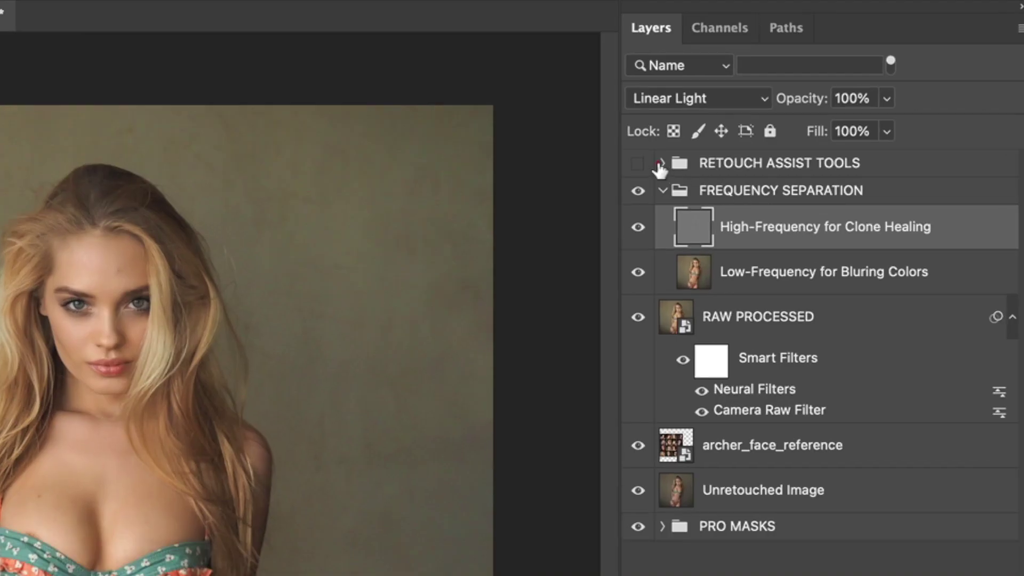
Expand RETOUCH ASSIST TOOLS and Choose Contrast Layer(s), make the group visible, and zoom into the face
click(660, 166)
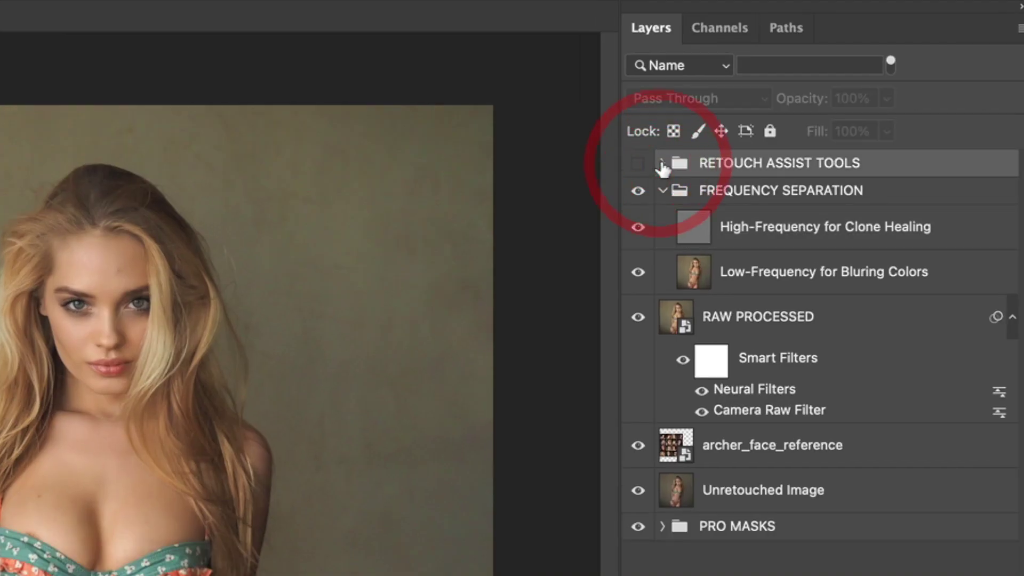
click(662, 164)
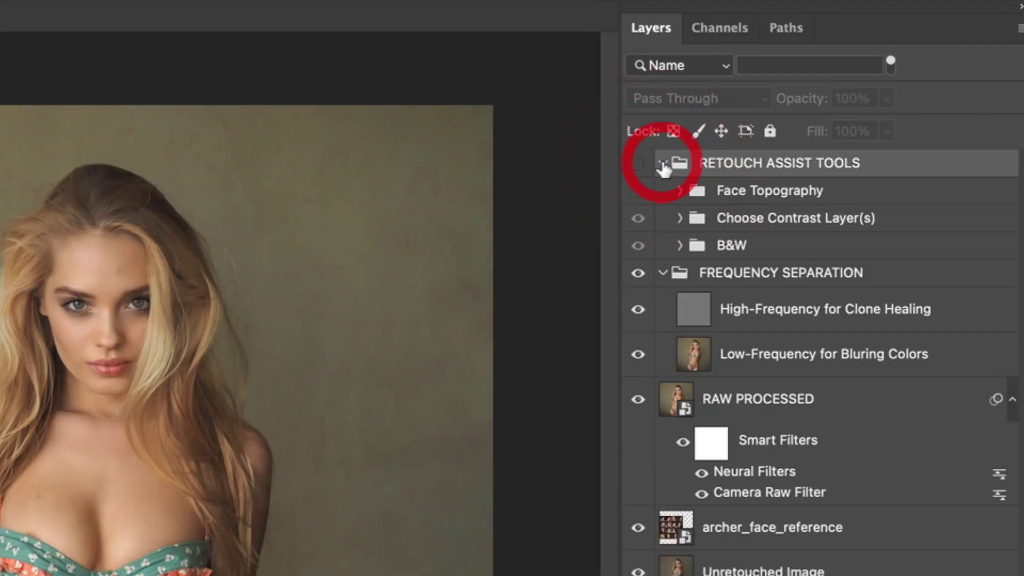
click(678, 218)
click(679, 217)
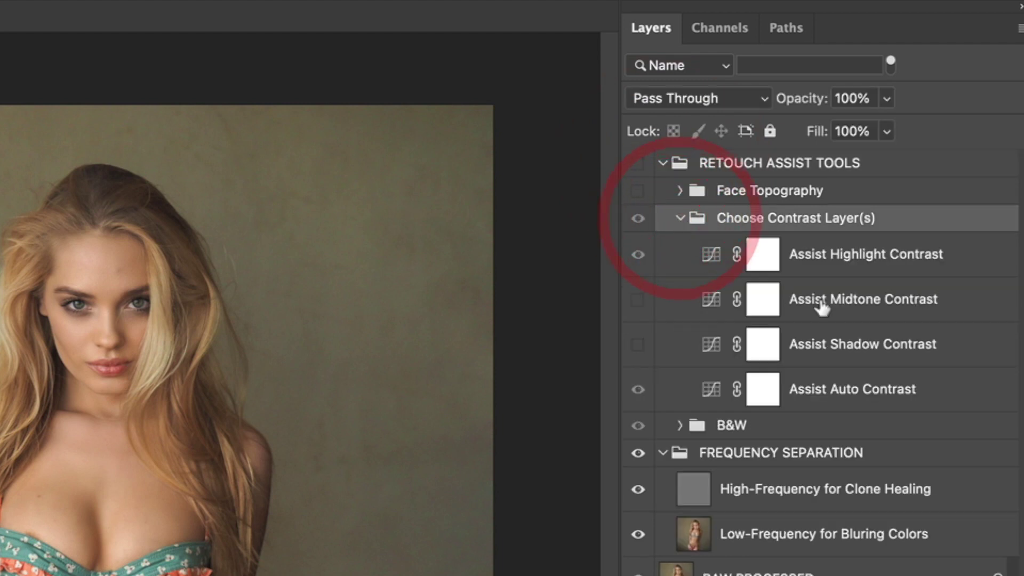
click(638, 163)
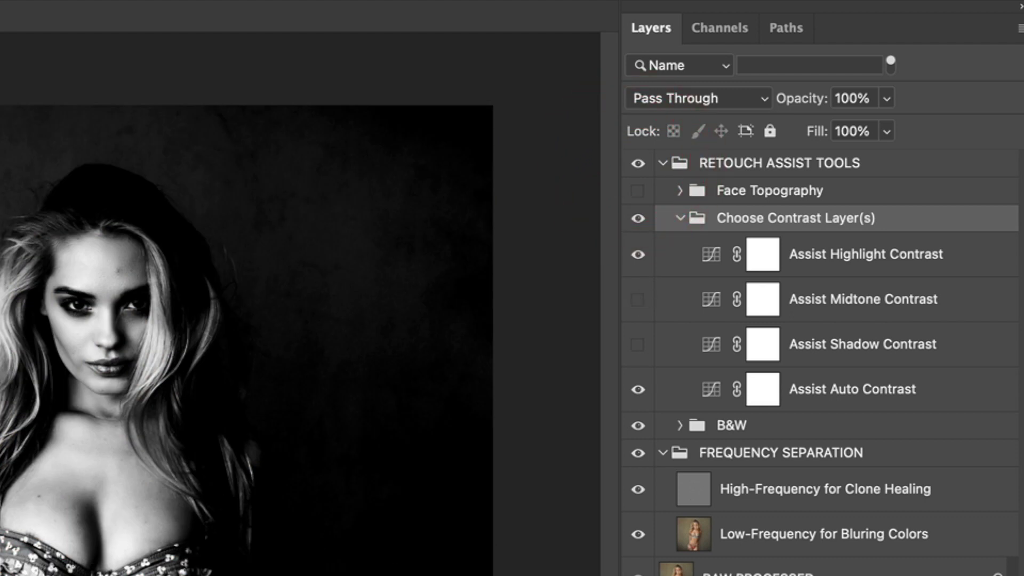
scroll(79, 300, up, 3)
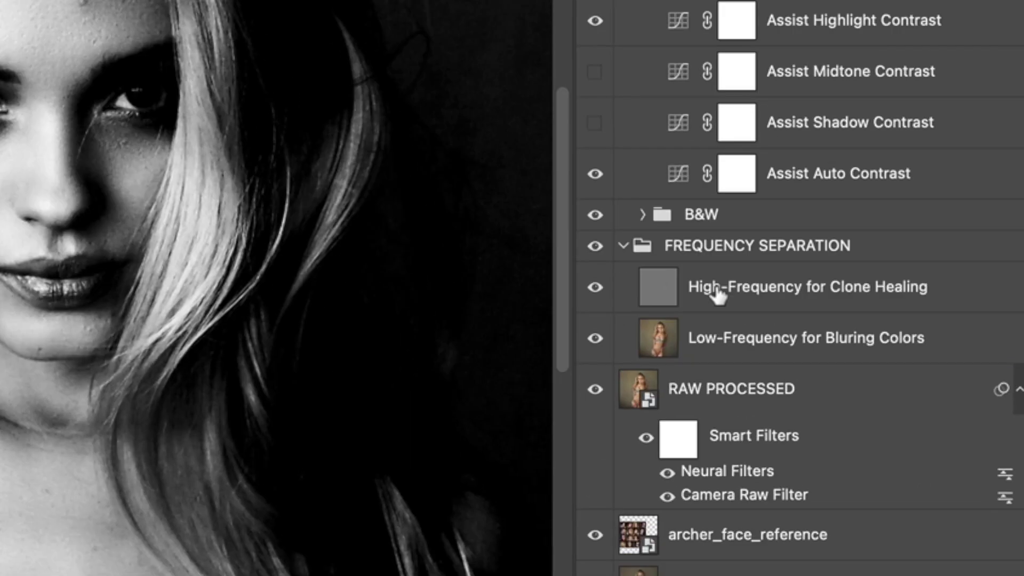
Select the High-Frequency for Clone Healing layer, hide the assist group, and zoom in on the eyes
click(717, 290)
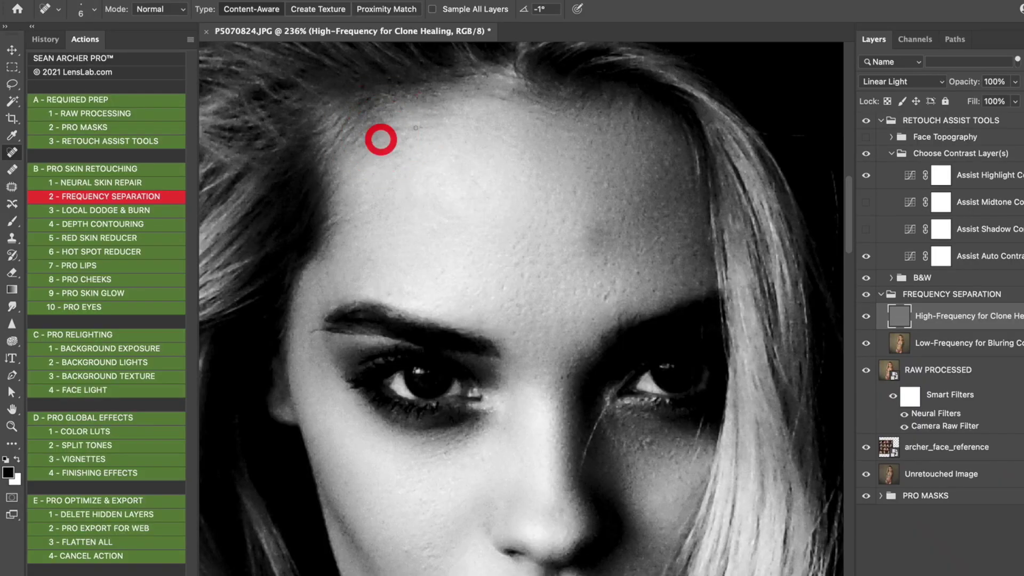
click(677, 235)
scroll(677, 235, down, 2)
click(865, 120)
scroll(610, 303, up, 3)
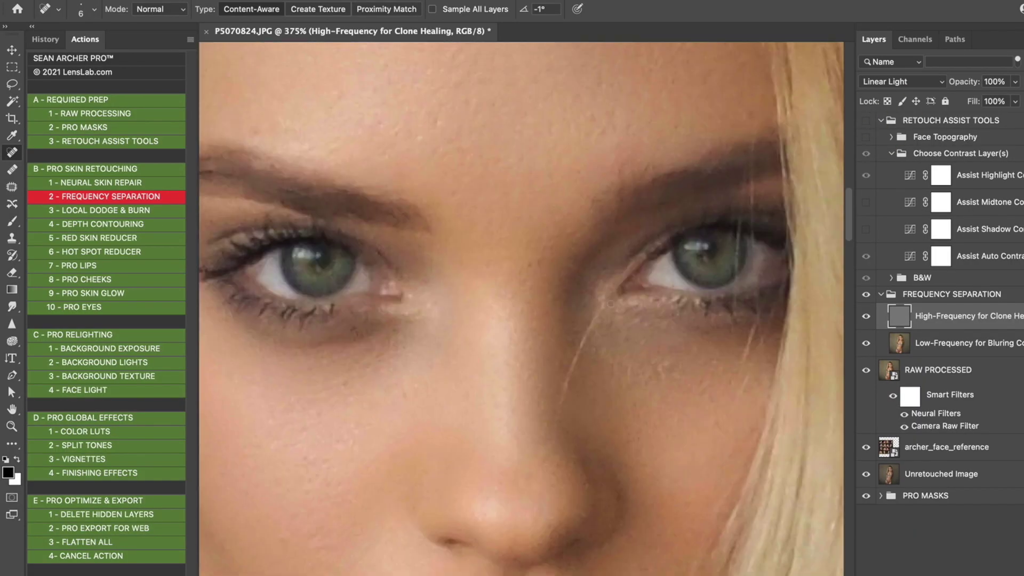
Heal the stray hair below the eye and spots beside the nose, brow, lower lip and chin
drag(611, 302, 578, 349)
click(631, 373)
key(bracketleft)
key(bracketleft)
click(613, 142)
scroll(441, 122, down, 2)
scroll(644, 496, up, 3)
click(600, 488)
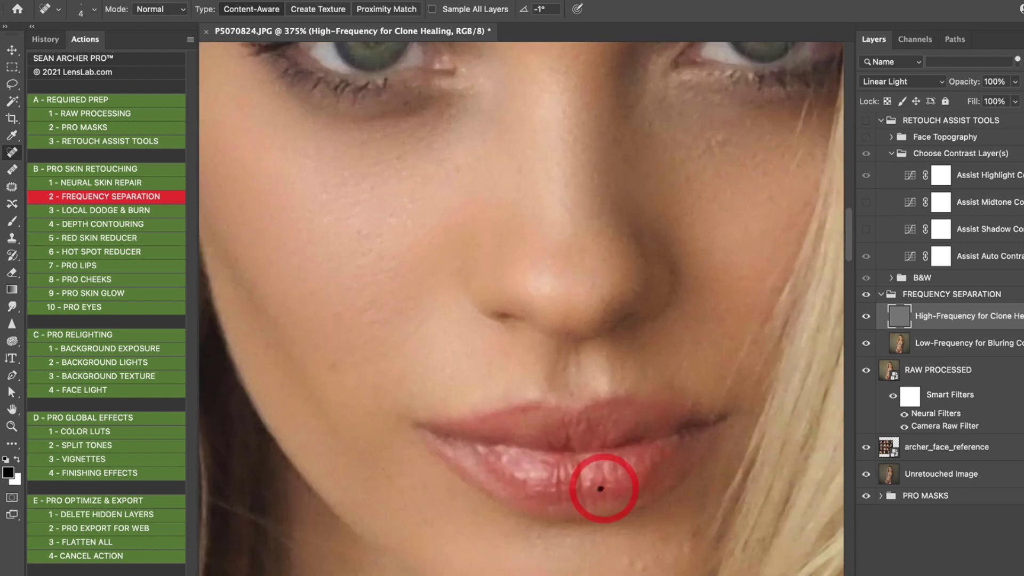
click(685, 551)
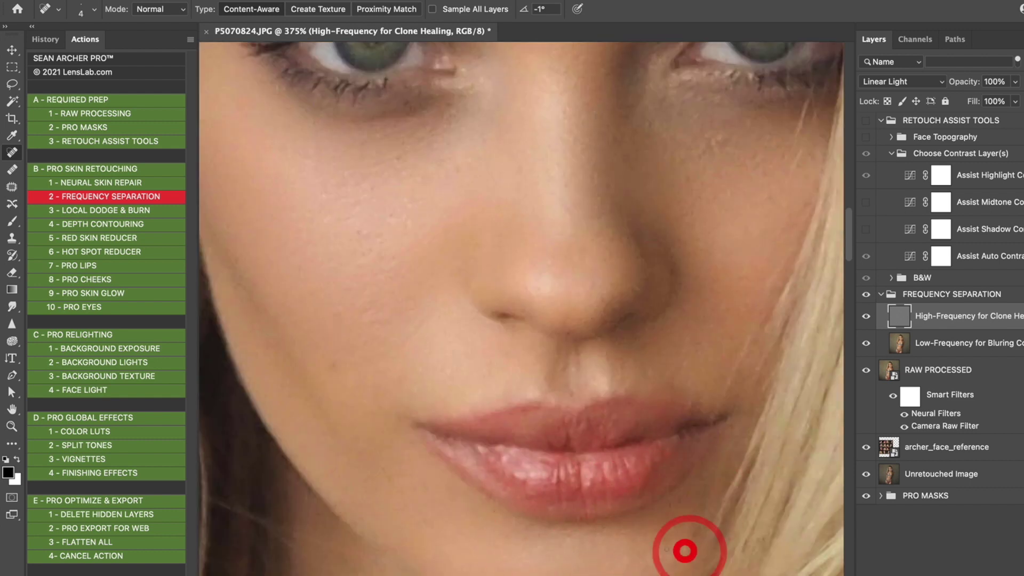
scroll(586, 544, down, 3)
Switch to the Clone Stamp and sample clean cheek skin for cloning texture
key(s)
scroll(735, 405, up, 4)
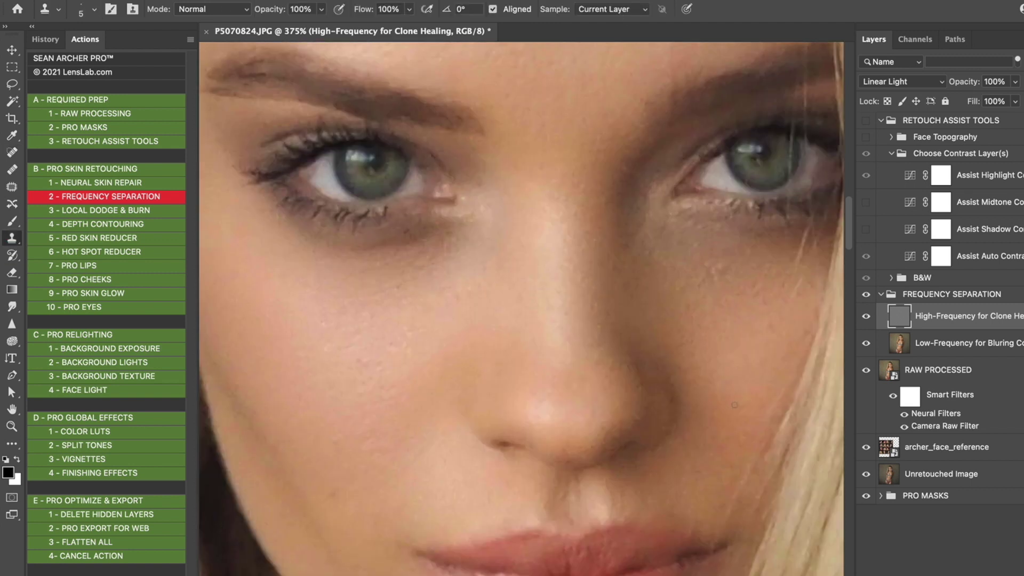
alt+click(709, 269)
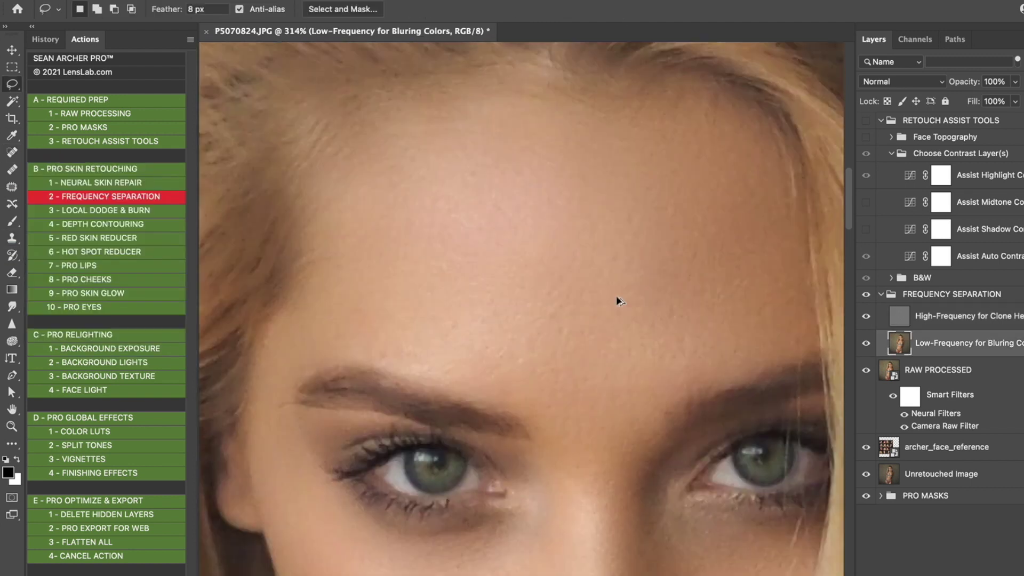
scroll(640, 296, down, 3)
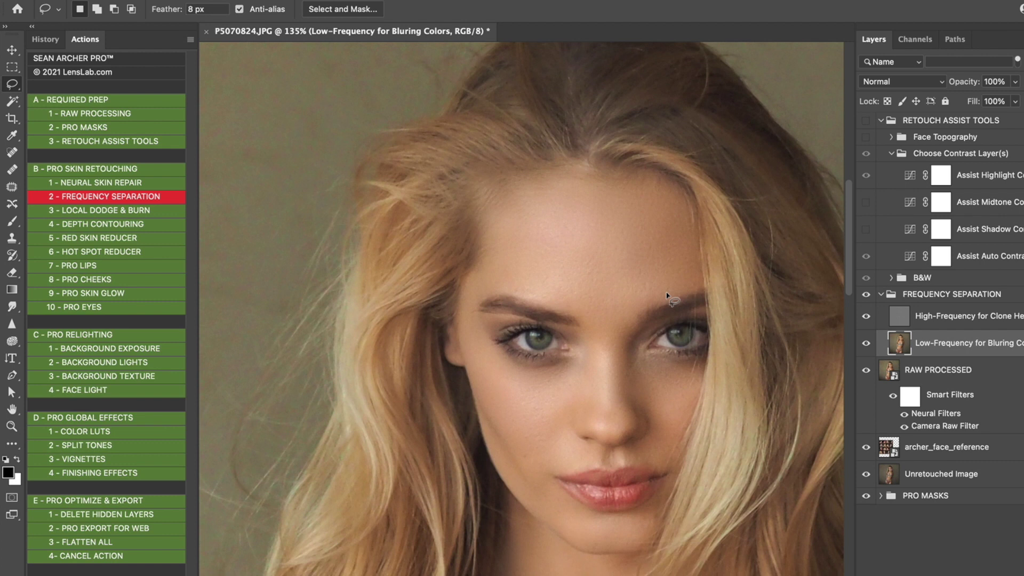